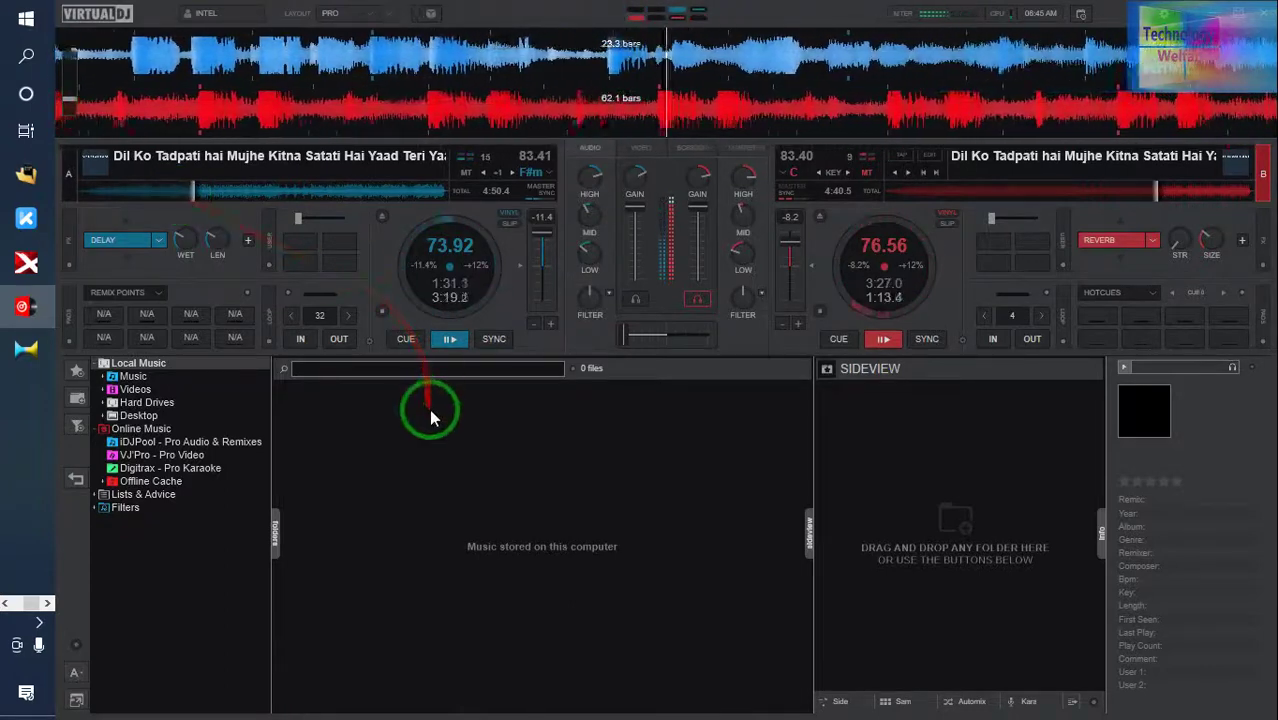
Seek deck A's song back slightly, resume playback, and minimize VirtualDJ to the desktop
left_click(447, 341)
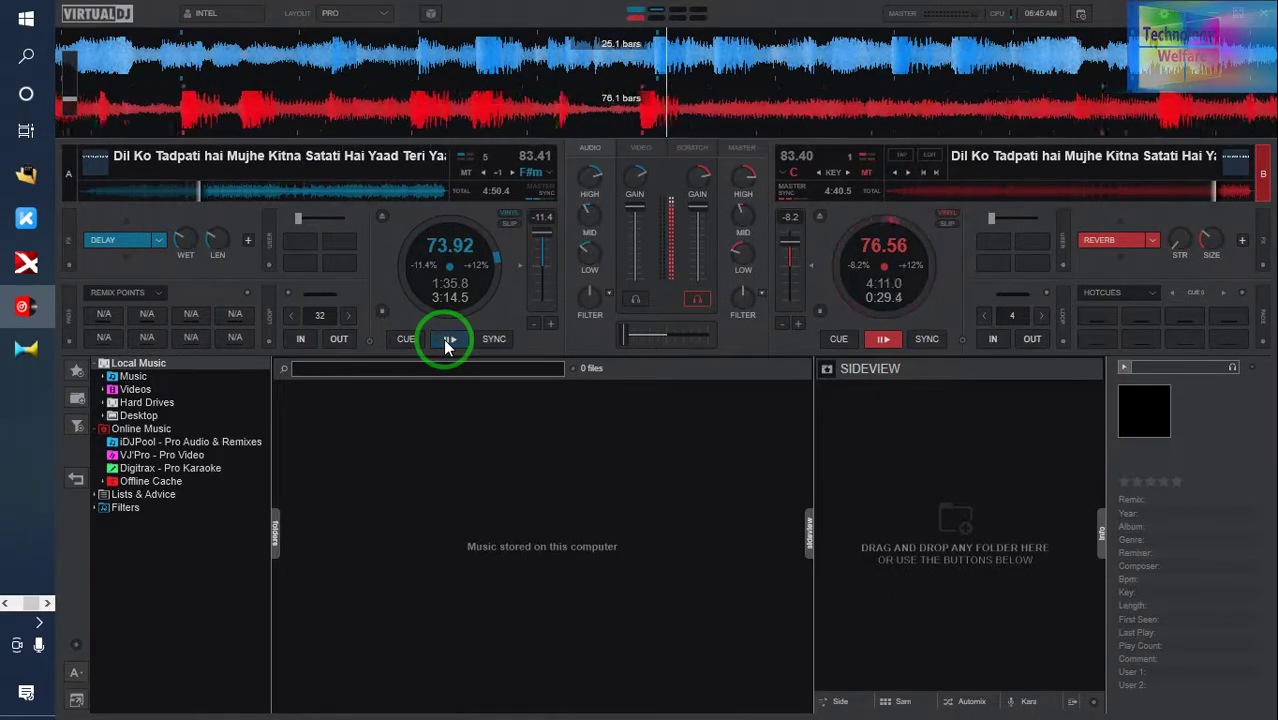
left_click(195, 197)
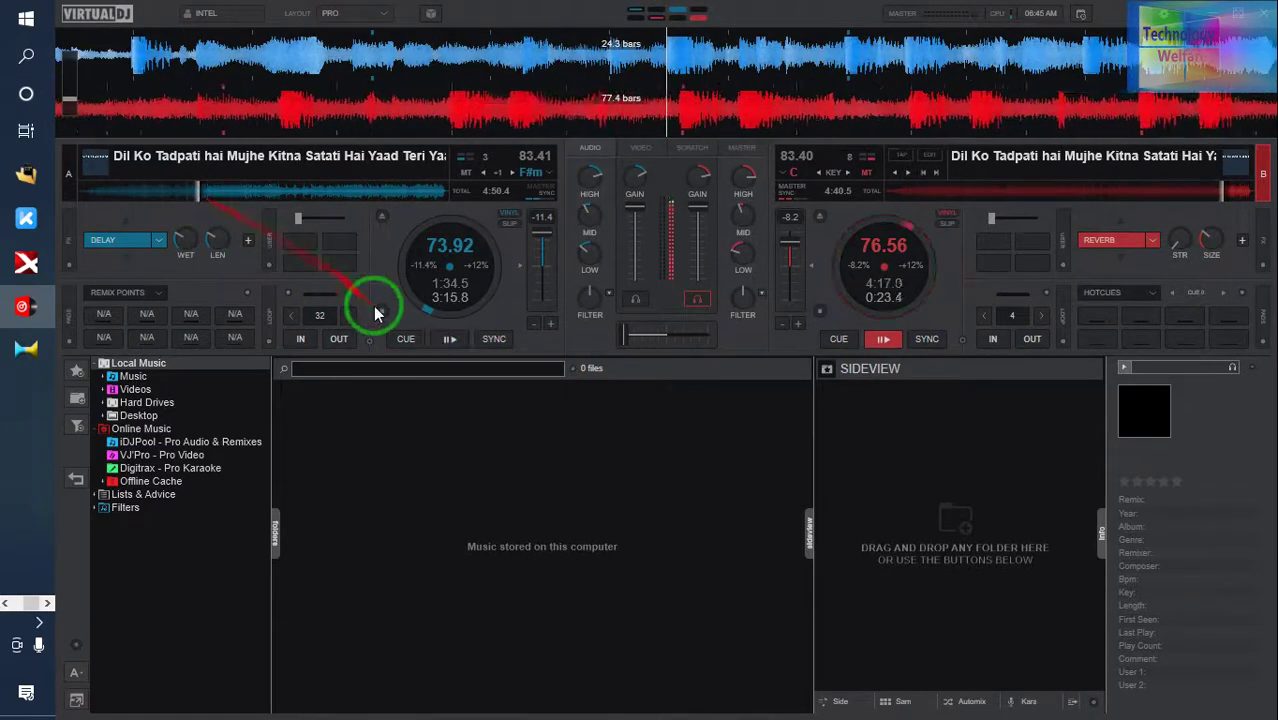
left_click(447, 341)
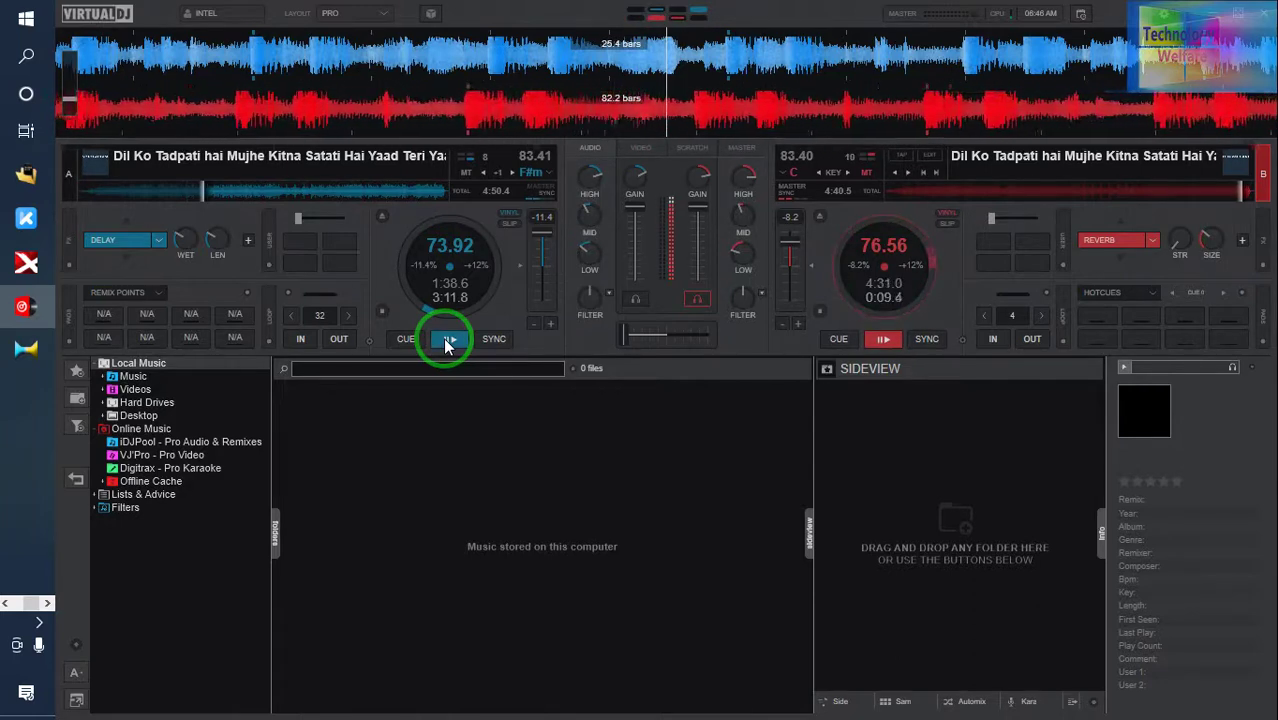
left_click_drag(450, 340, 743, 316)
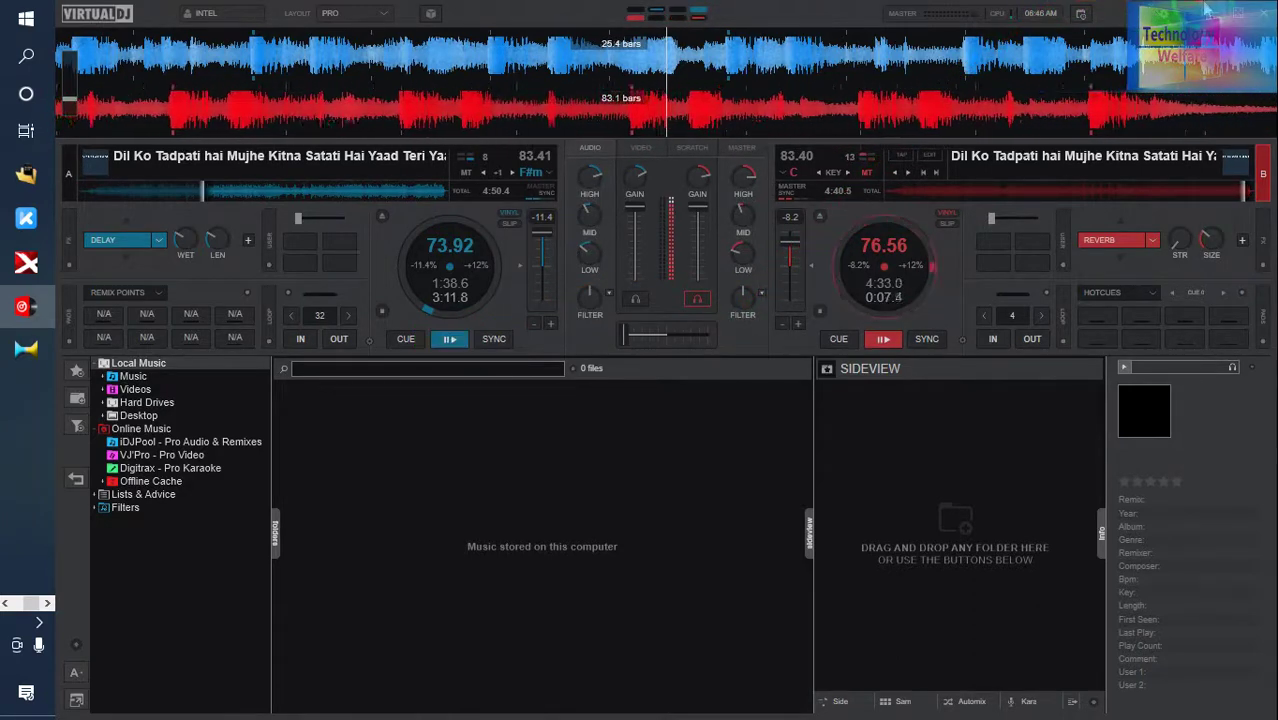
left_click(1210, 18)
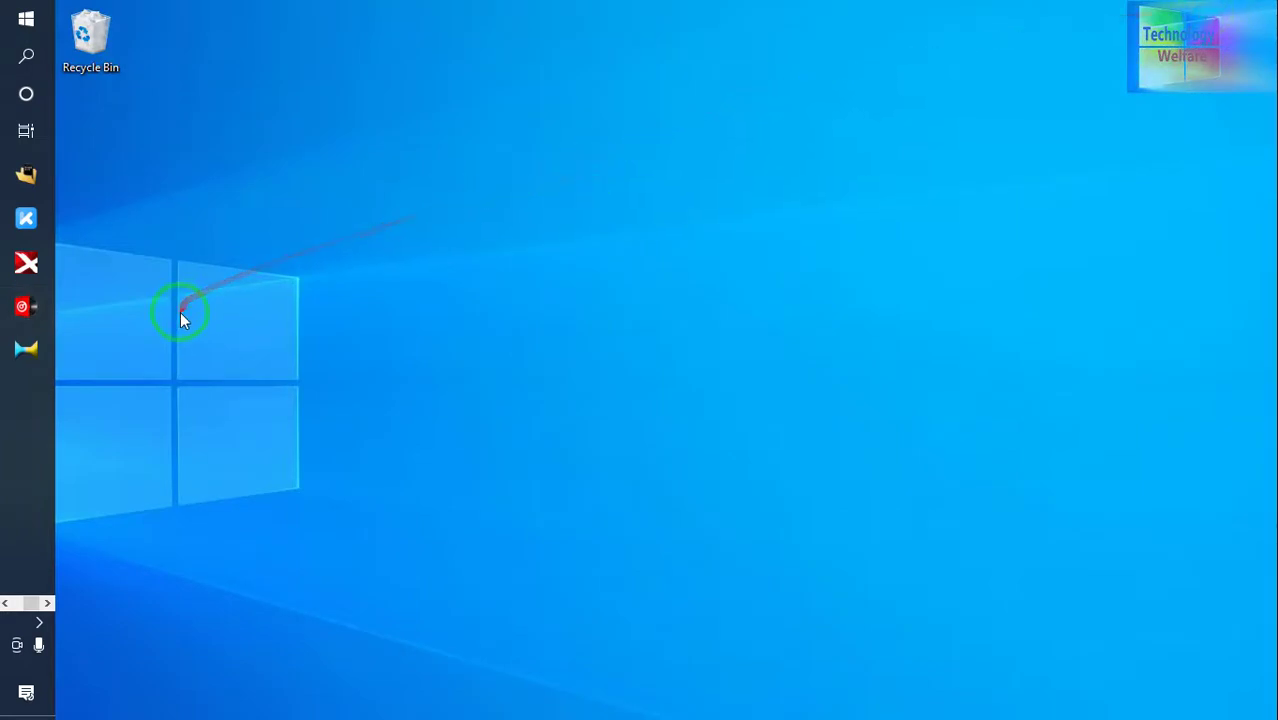
Load 'Dil Ko Tadpati hai Mujhe Kitna Satati Hai Yaad' from E:\New folder into Vocal Remover
left_click(26, 352)
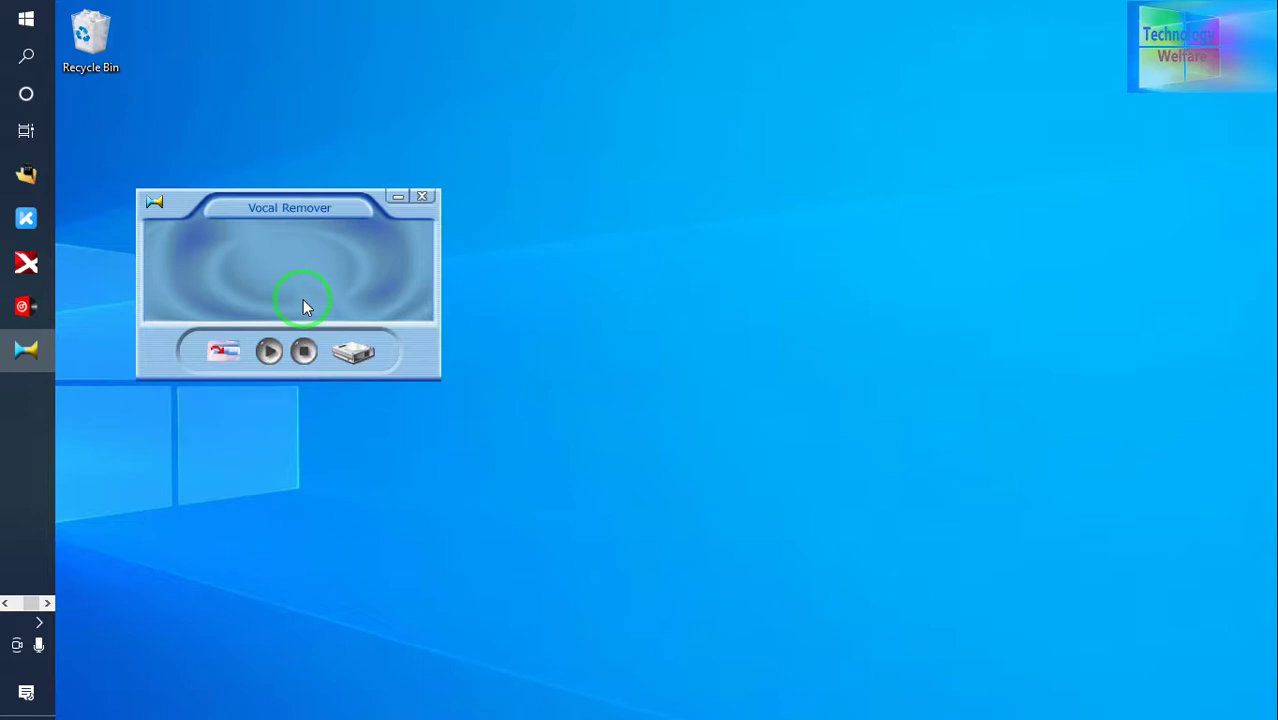
left_click(222, 352)
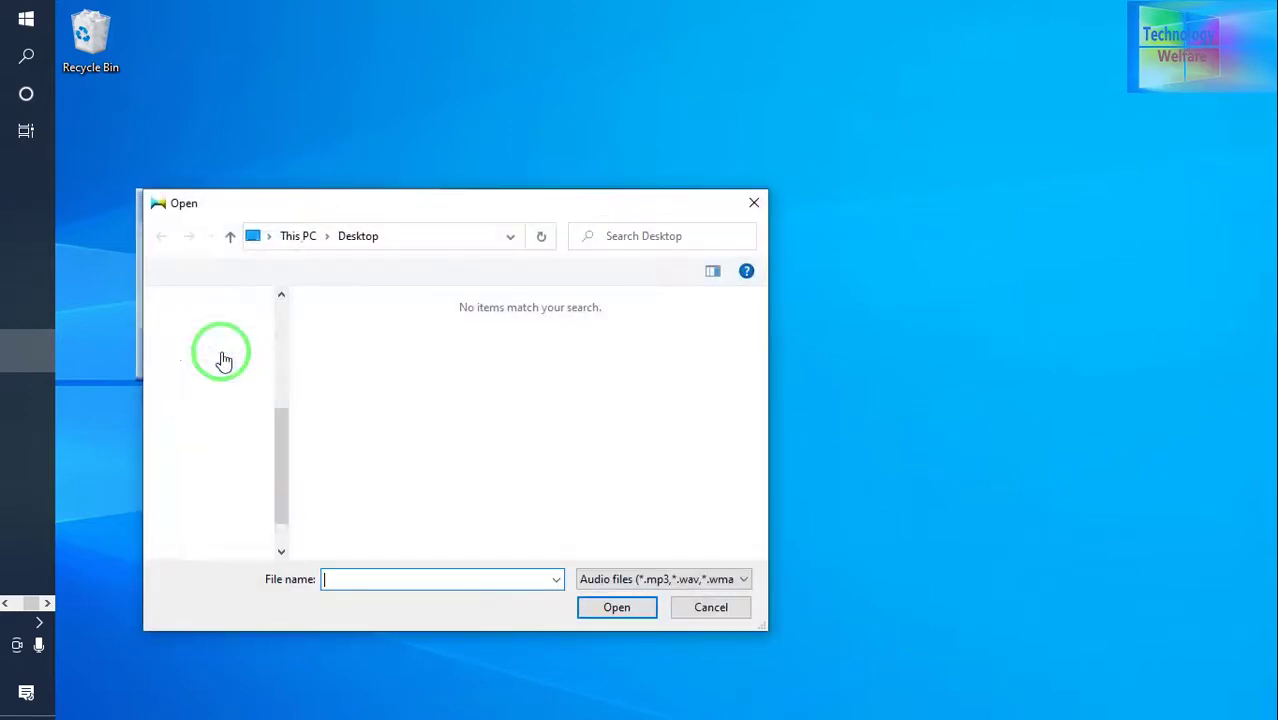
left_click(282, 530)
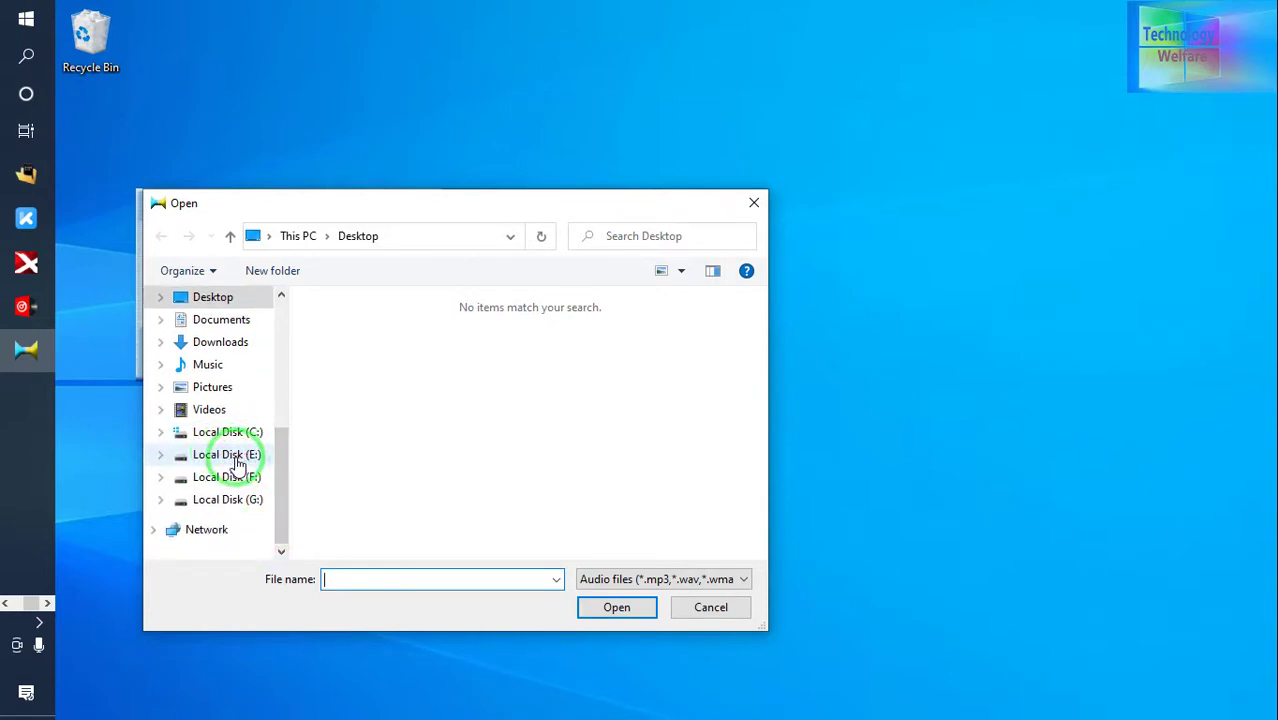
left_click(227, 459)
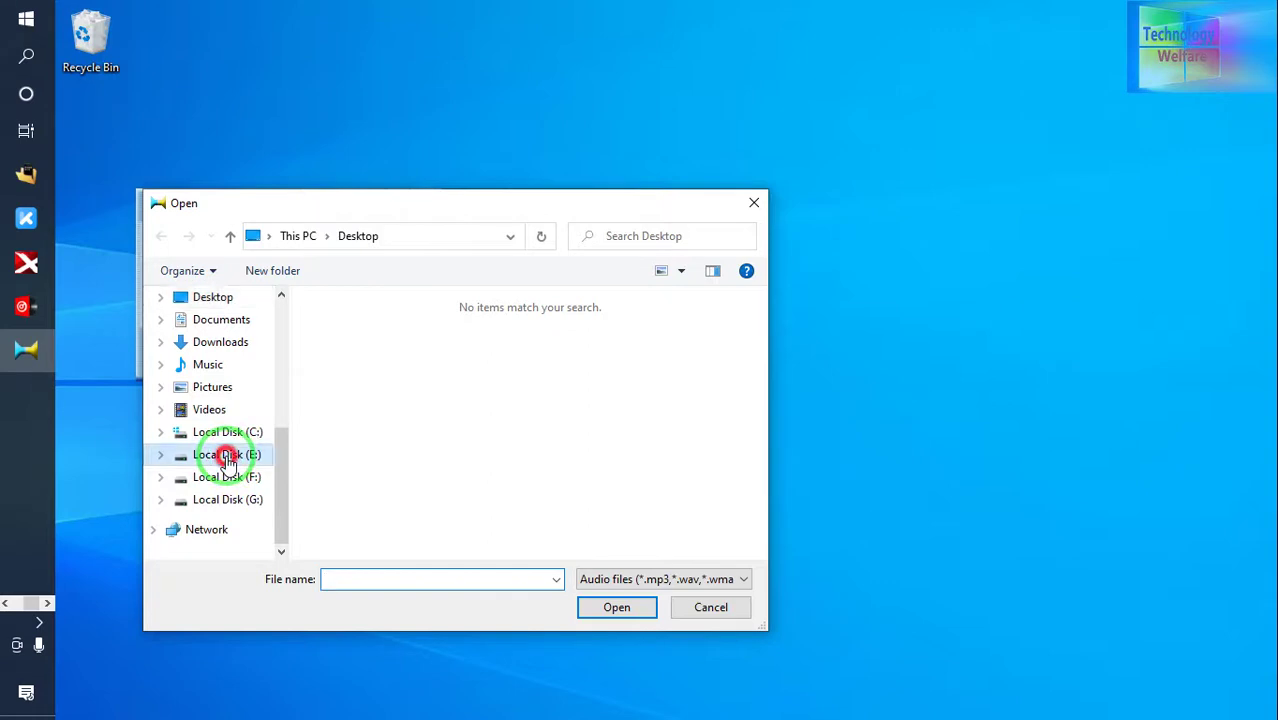
left_click(365, 345)
double_click(365, 345)
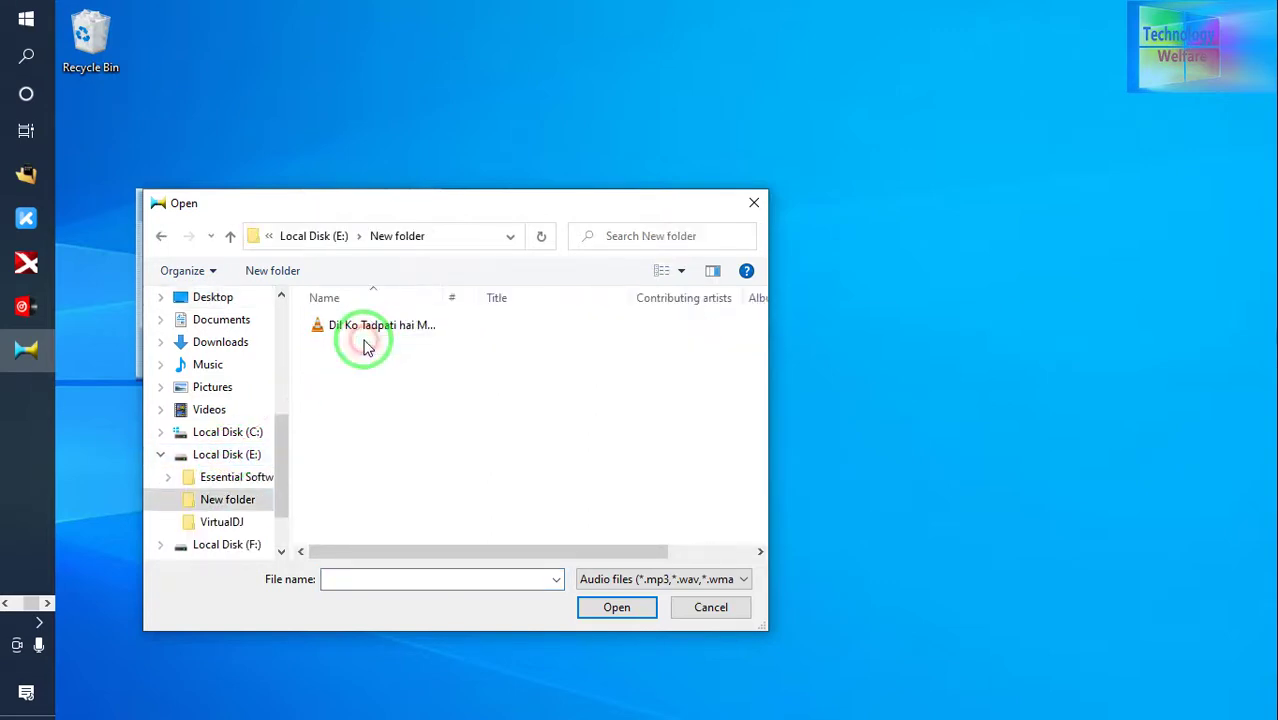
left_click(398, 330)
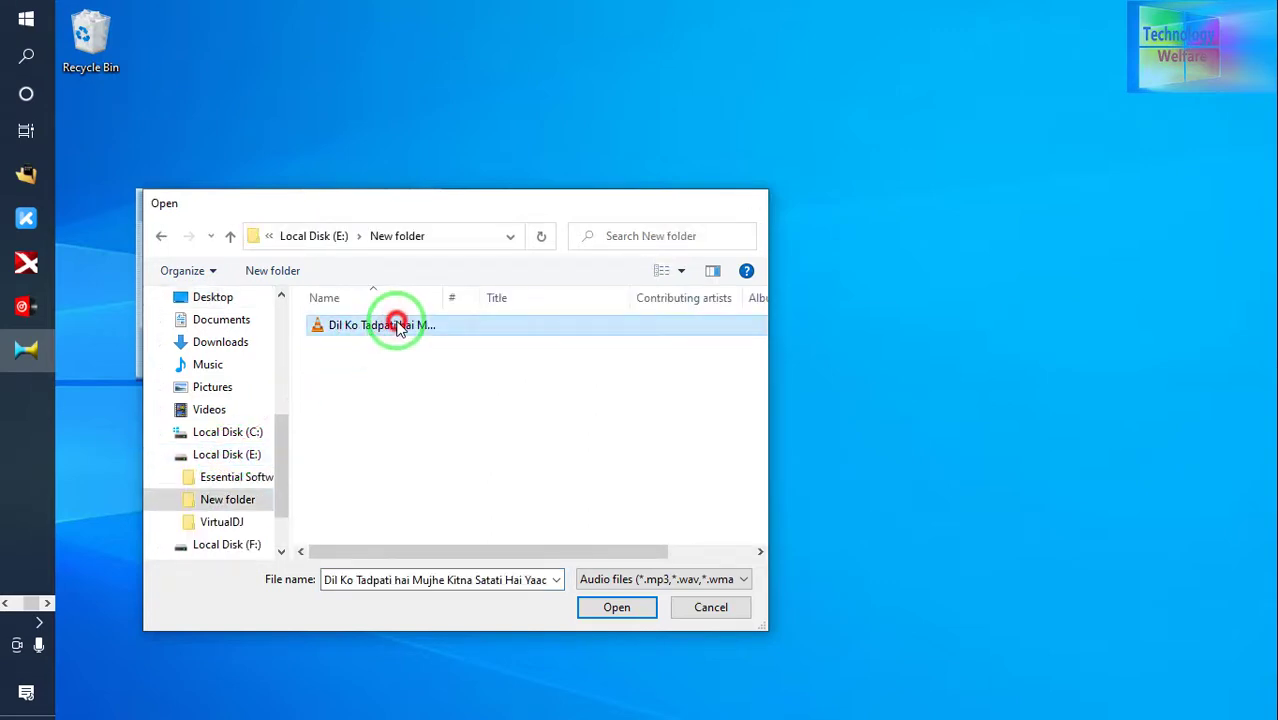
double_click(397, 328)
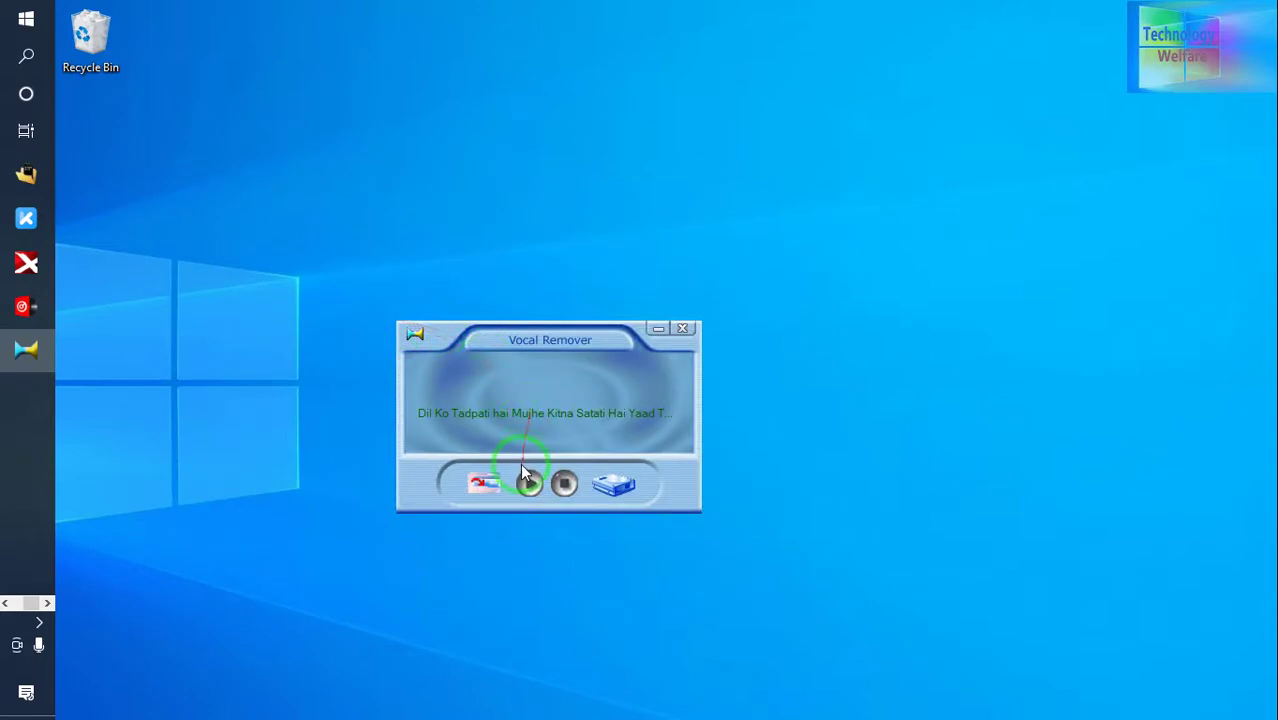
Save the vocal-removed song to the Desktop as a WAV file
left_click(613, 486)
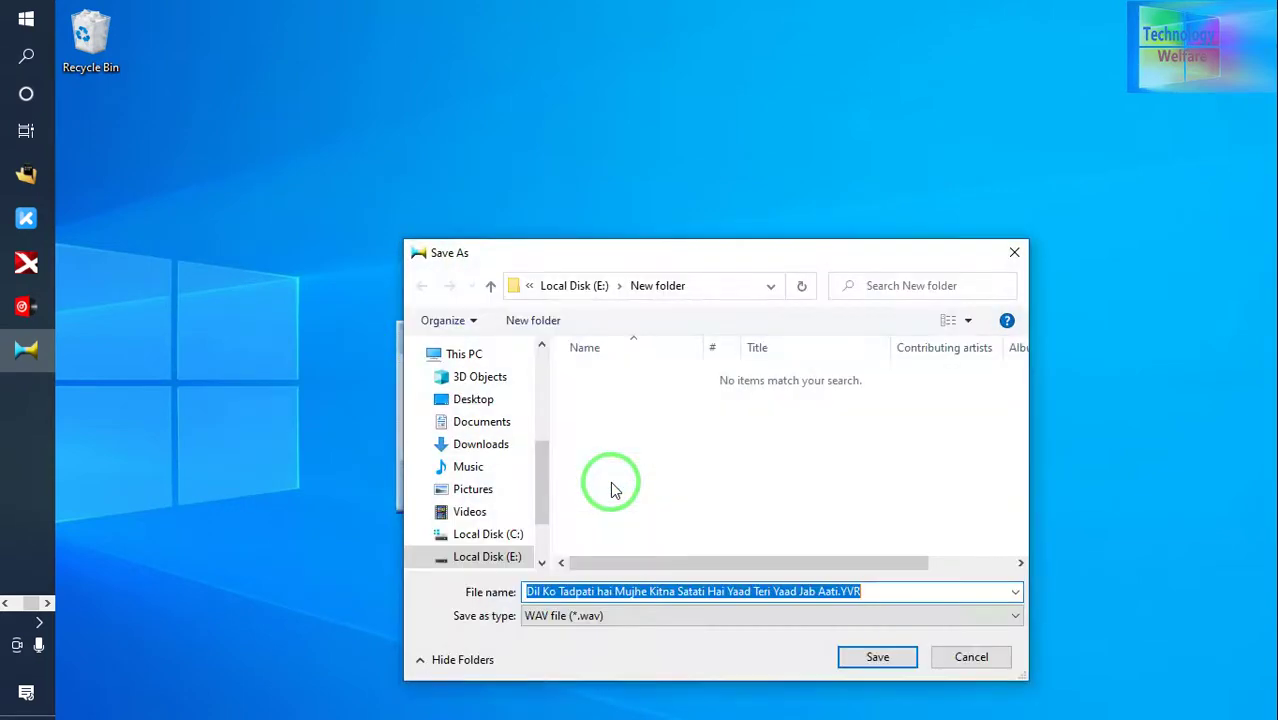
left_click(476, 399)
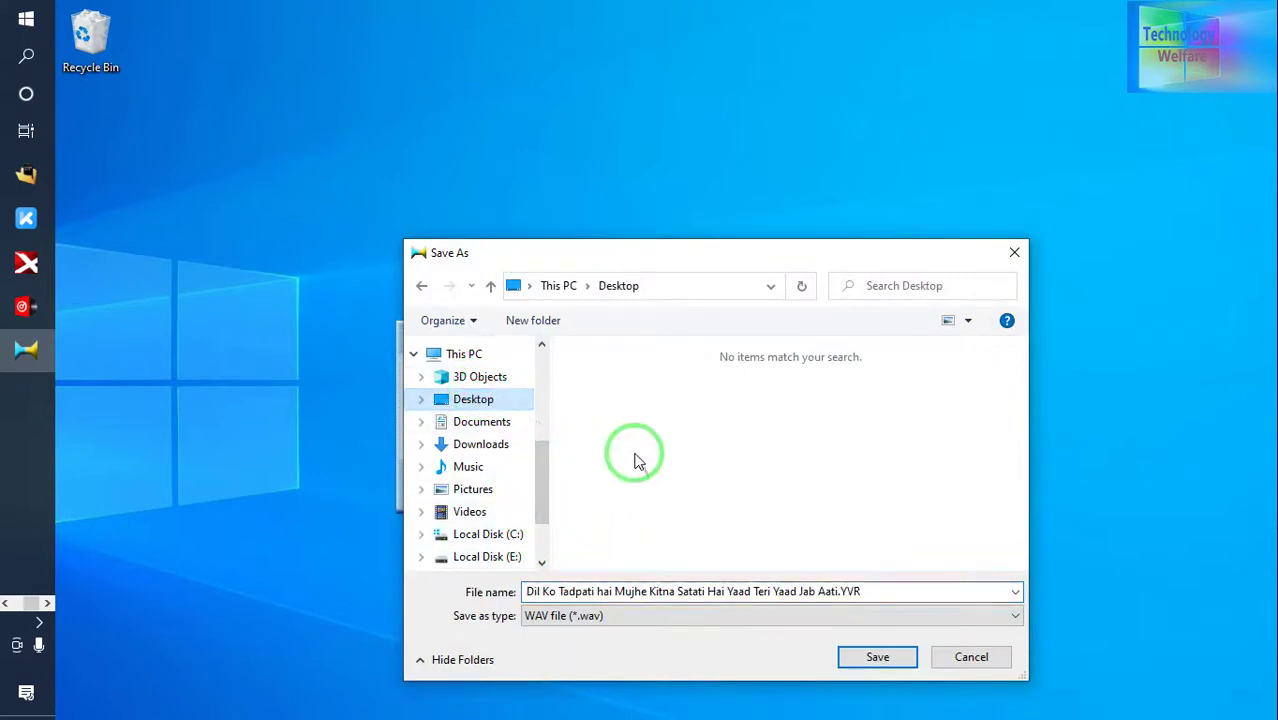
left_click(866, 660)
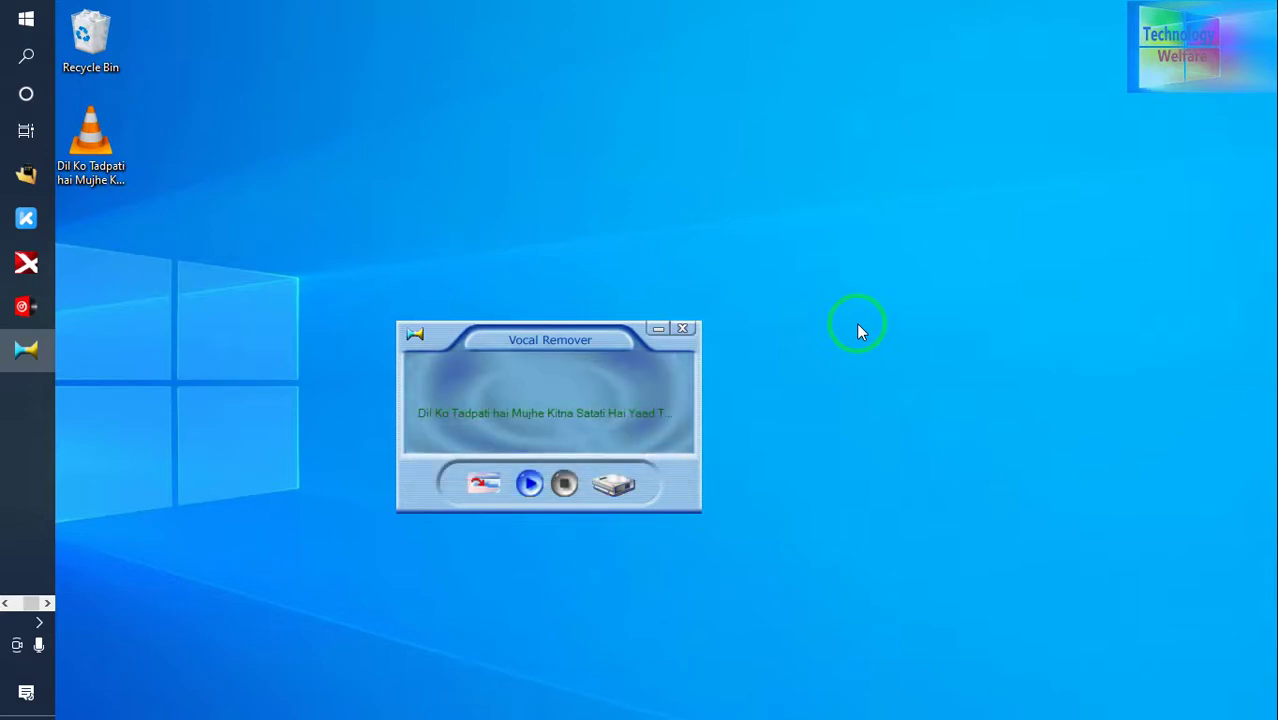
Close Vocal Remover and restore VirtualDJ in a smaller window over the desktop
left_click(683, 330)
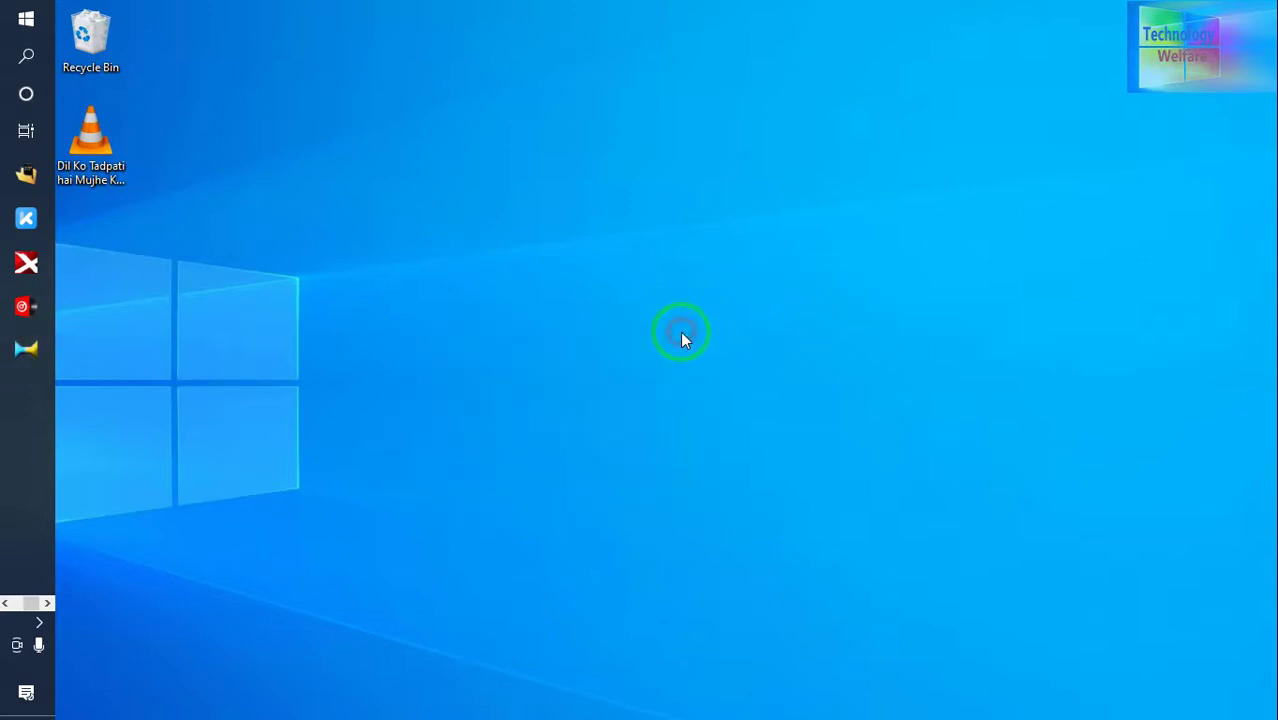
left_click(22, 307)
left_click(764, 223)
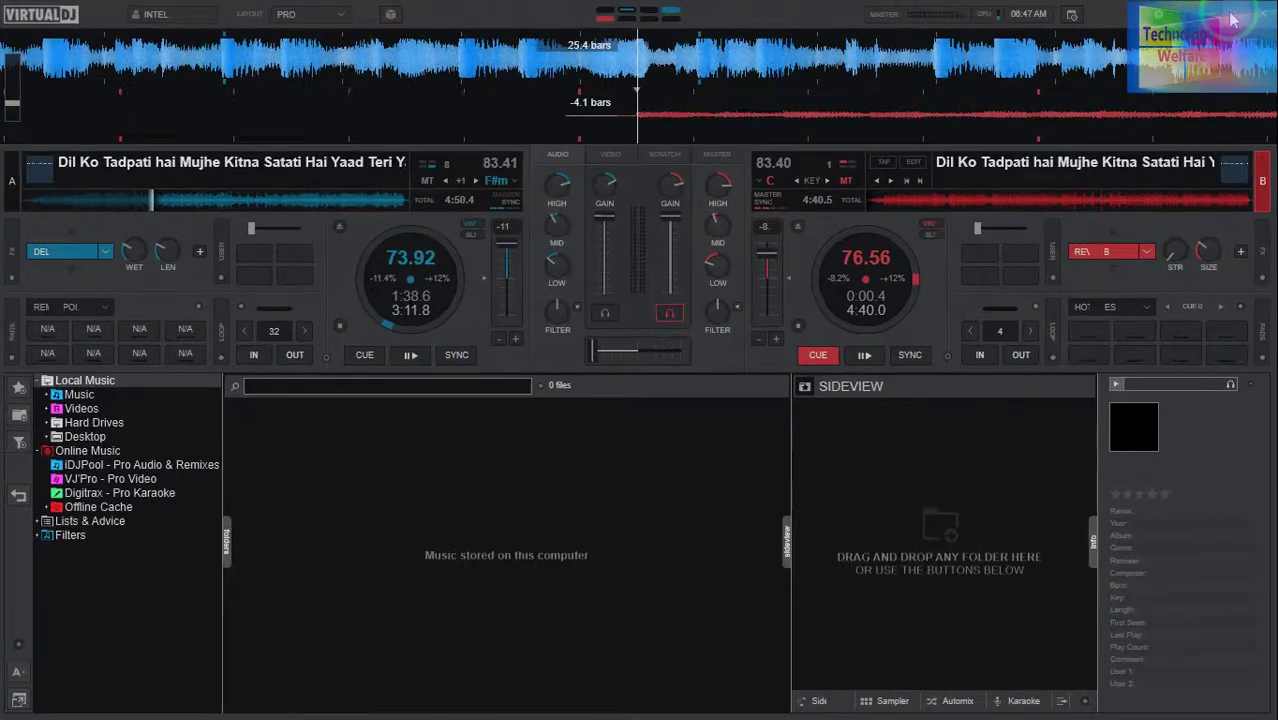
left_click(1232, 20)
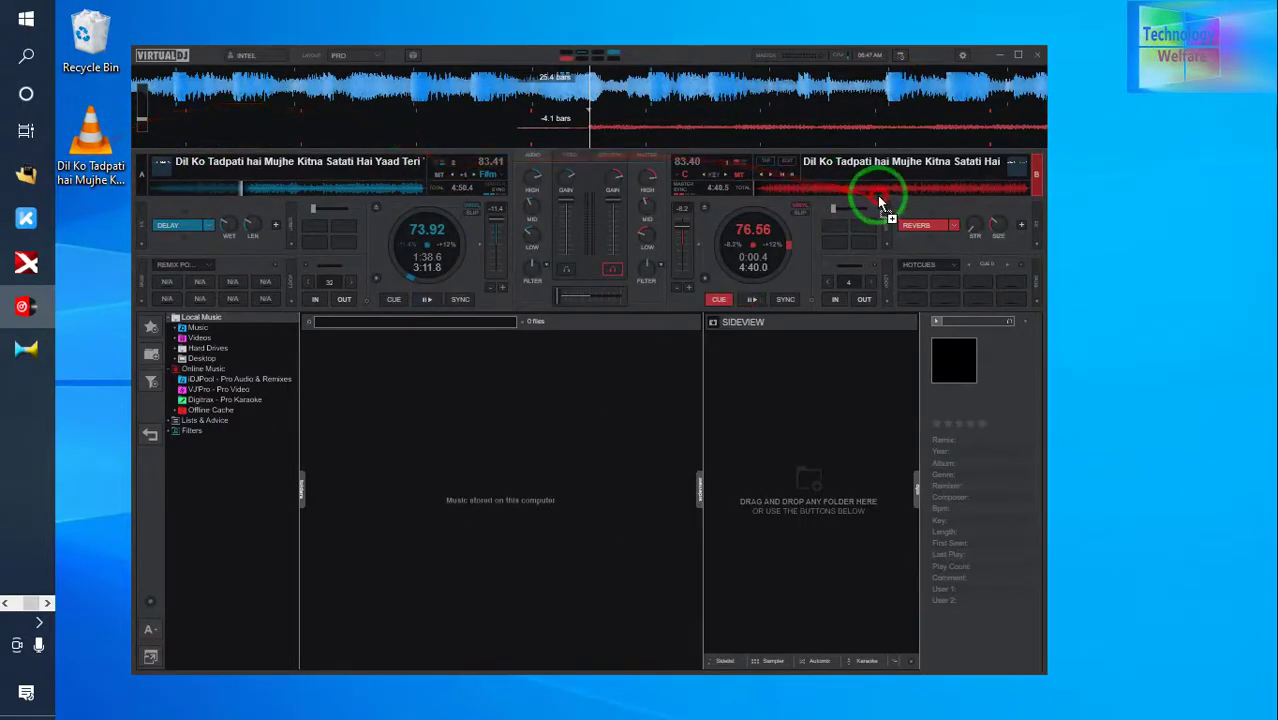
mouse_move(869, 184)
left_mouse_down()
mouse_move(103, 183)
mouse_move(860, 183)
left_mouse_up()
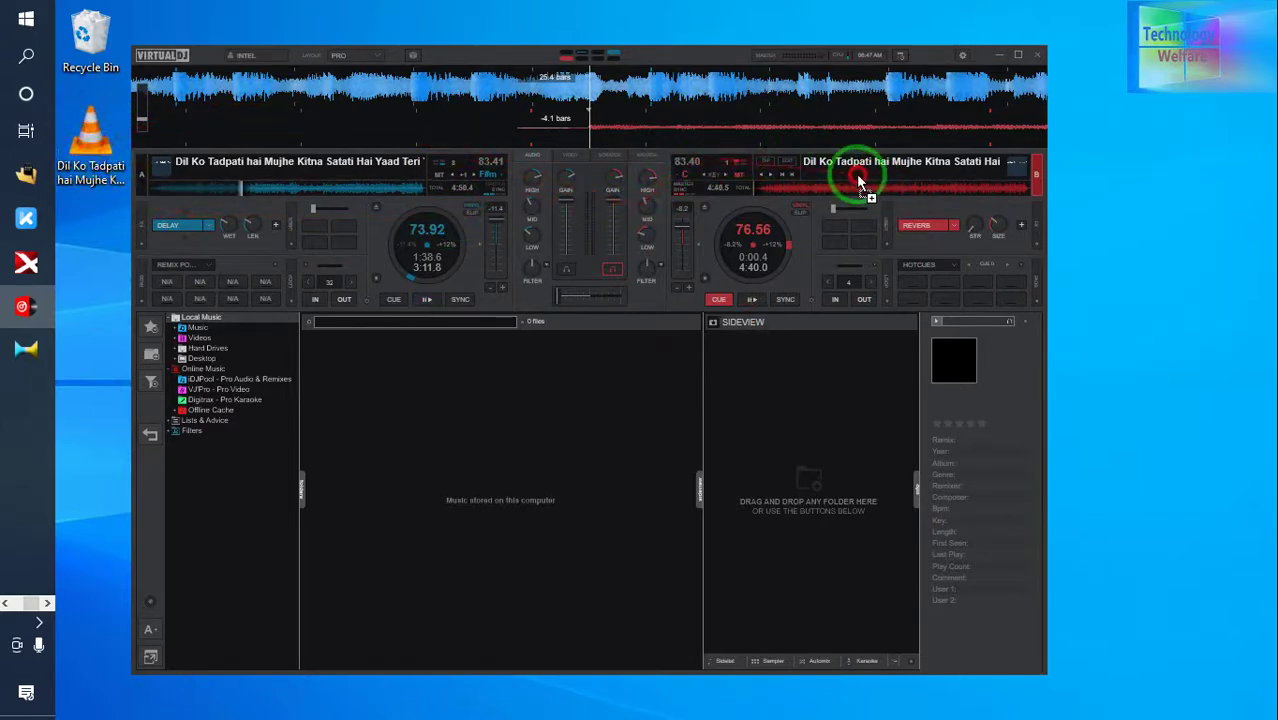
Rename the desktop instrumental to 'cytf' and drag it onto deck B
right_click(88, 168)
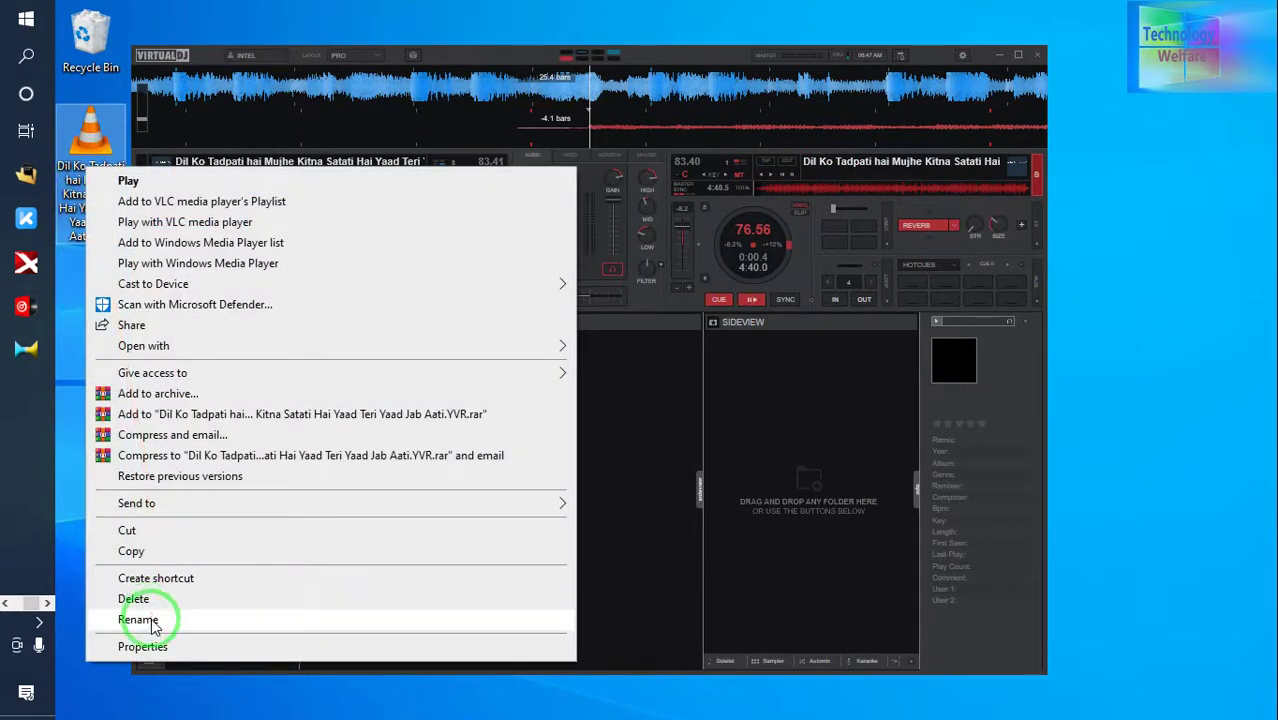
left_click(140, 620)
type("cytf")
left_click(57, 600)
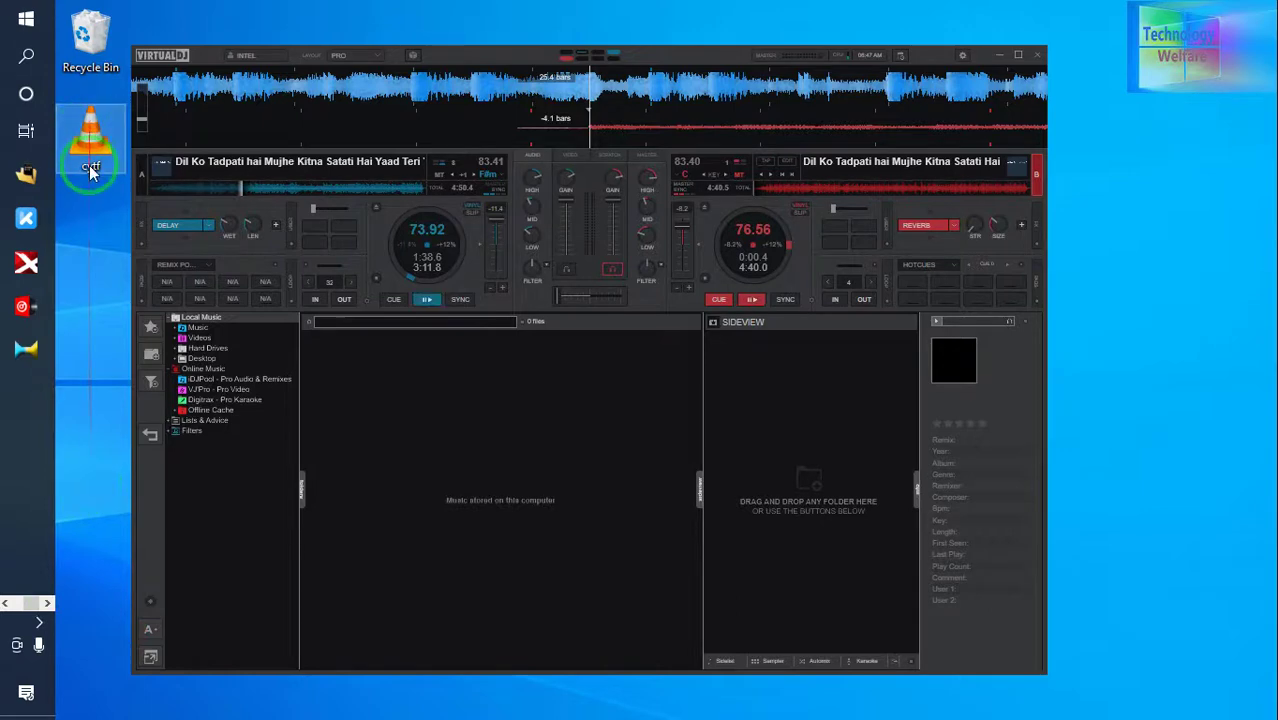
left_click(90, 130)
left_click_drag(90, 130, 804, 173)
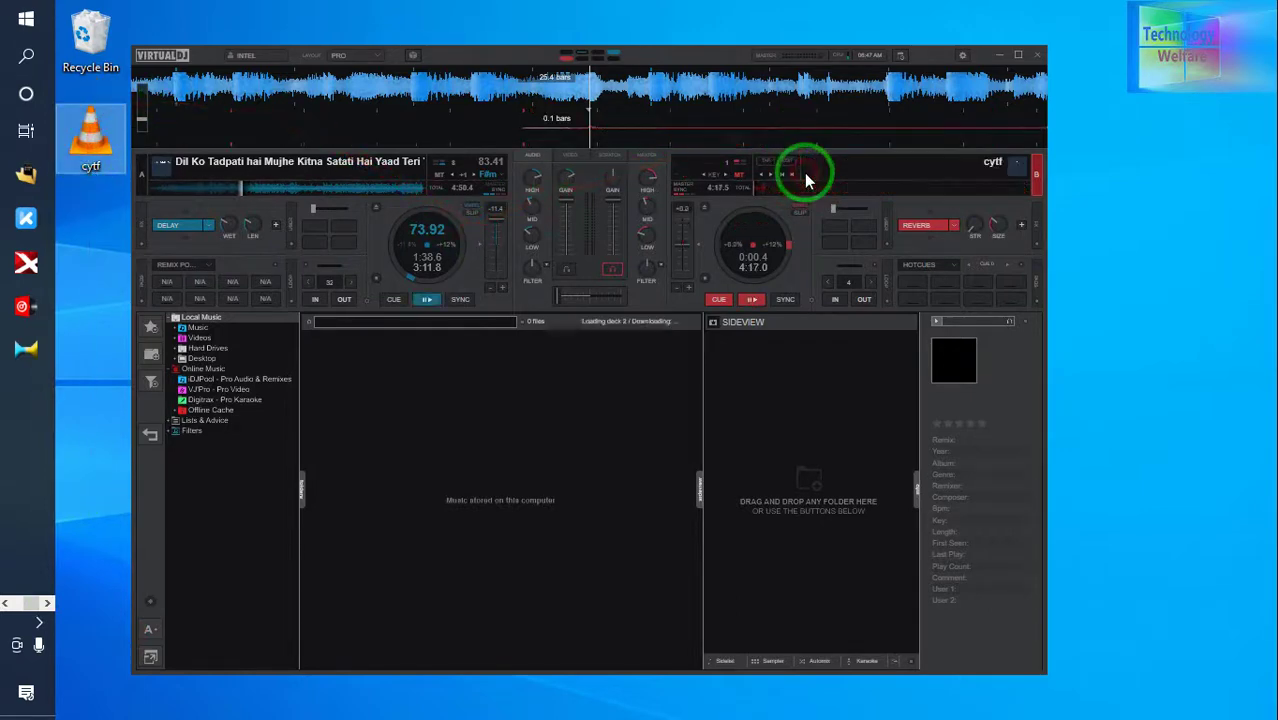
Maximize VirtualDJ, pitch deck B to 73.92 BPM, and raise its key one semitone to C#
left_click(1025, 62)
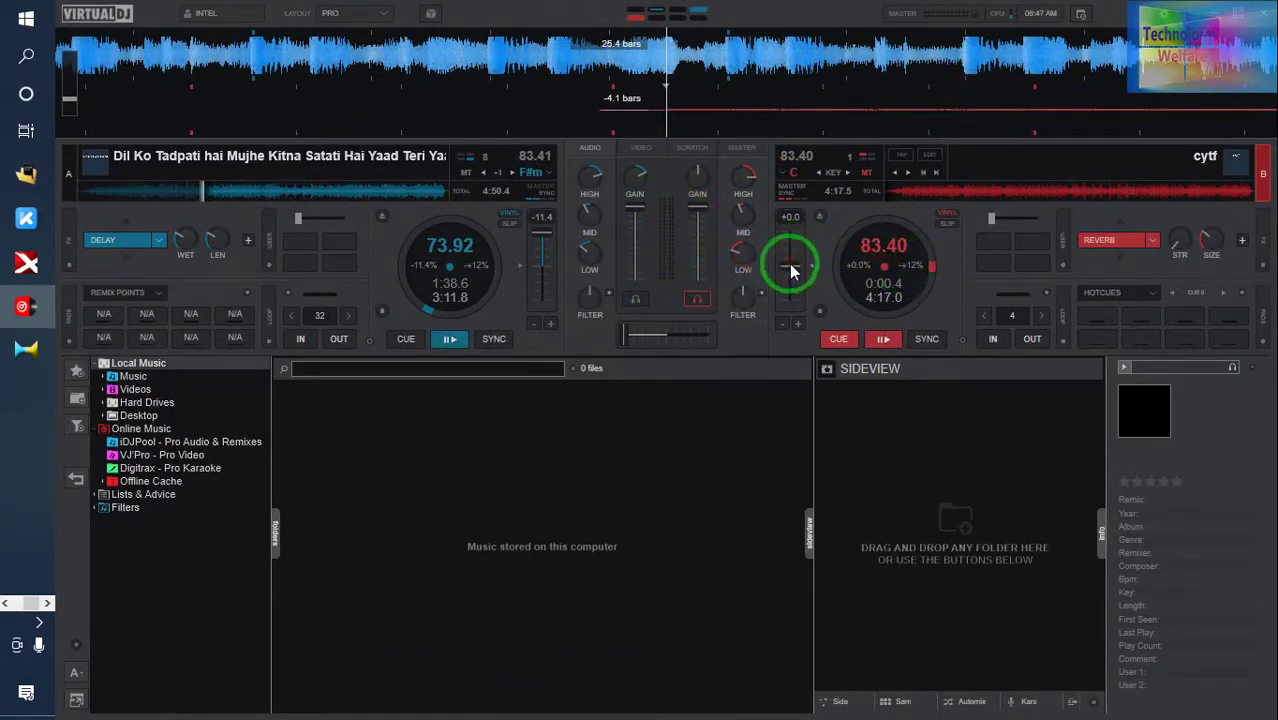
left_click_drag(788, 266, 800, 226)
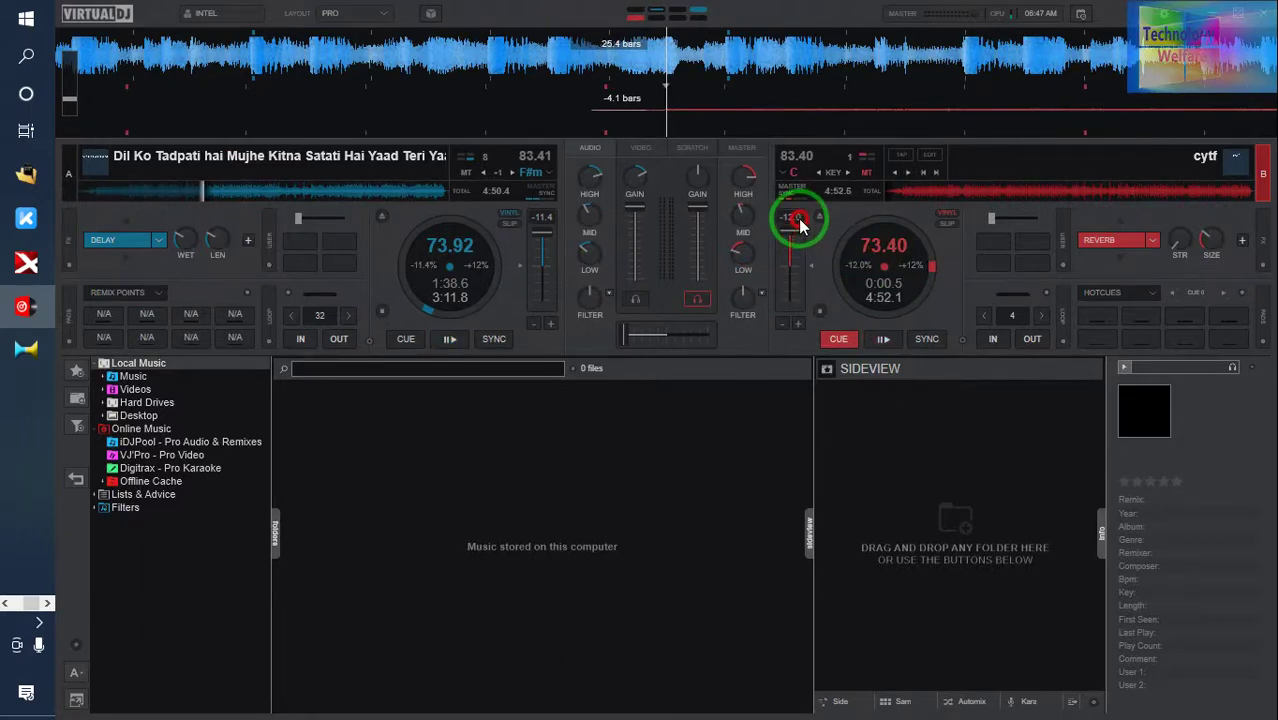
left_click_drag(800, 228, 797, 234)
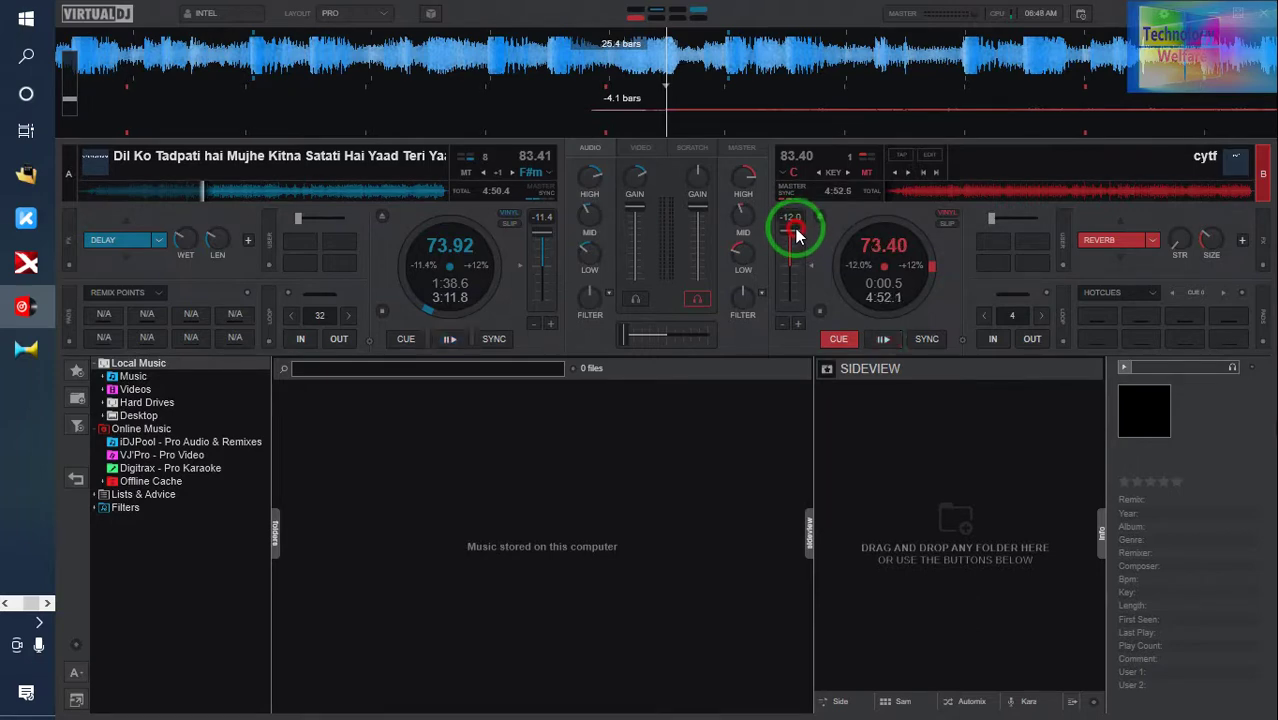
left_click_drag(797, 234, 797, 237)
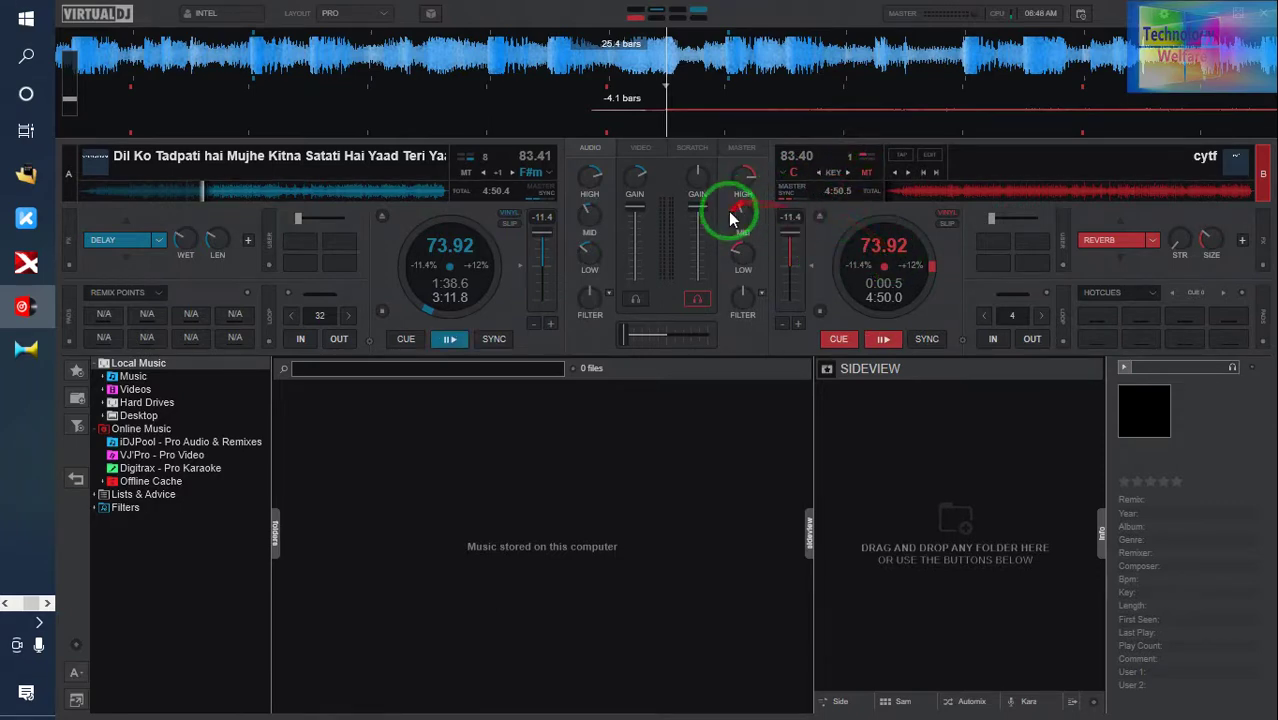
left_click(846, 172)
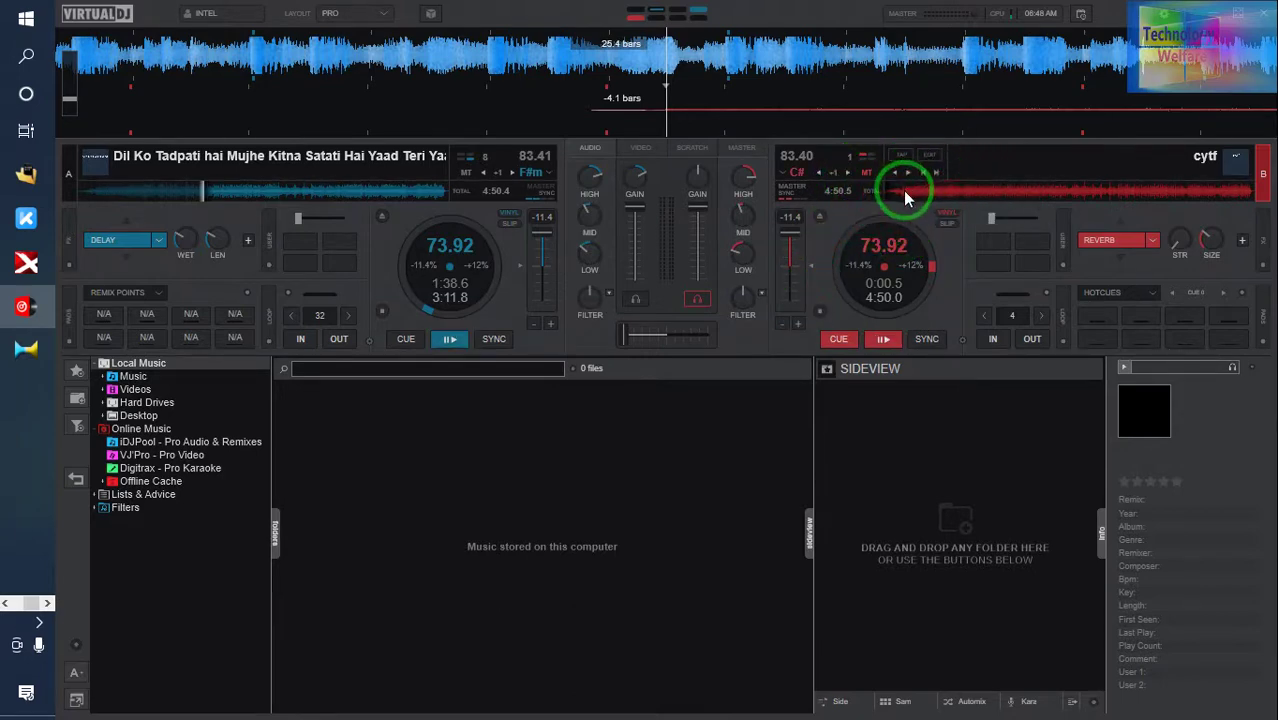
Seek deck B to about 0:13 and replace its Reverb with Delay at 25.1% wet
left_click(903, 190)
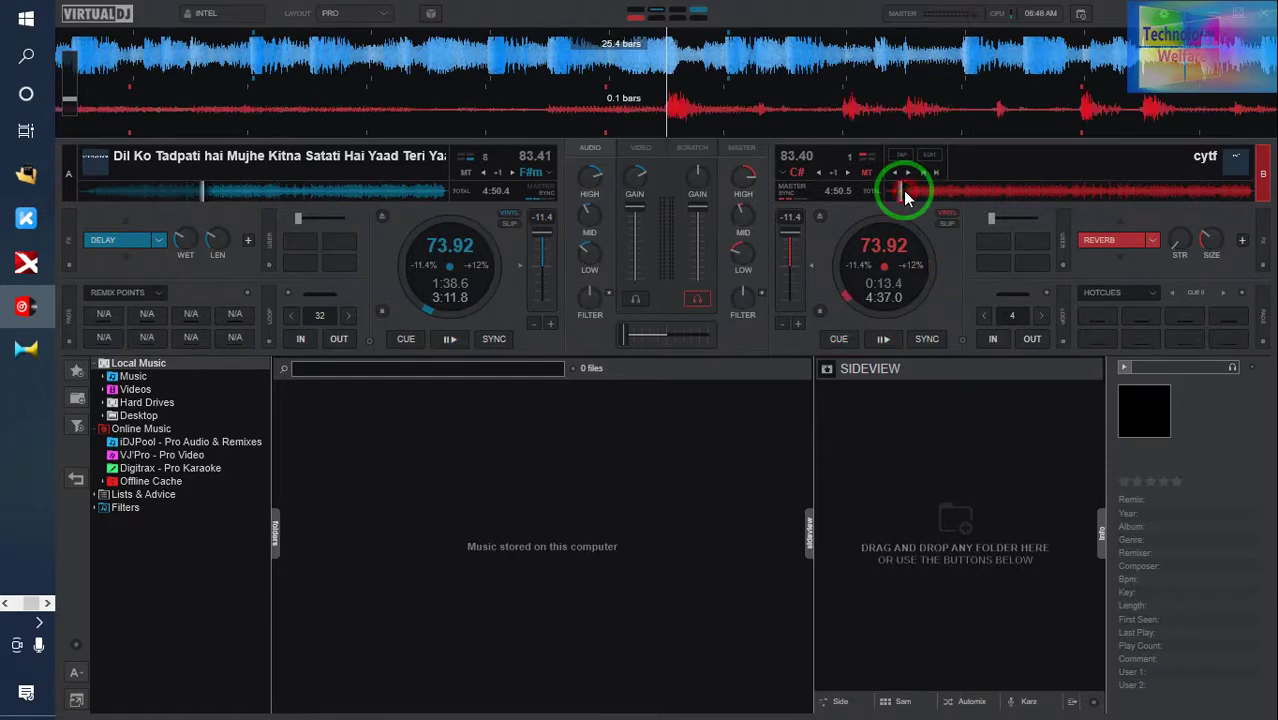
left_click(1155, 243)
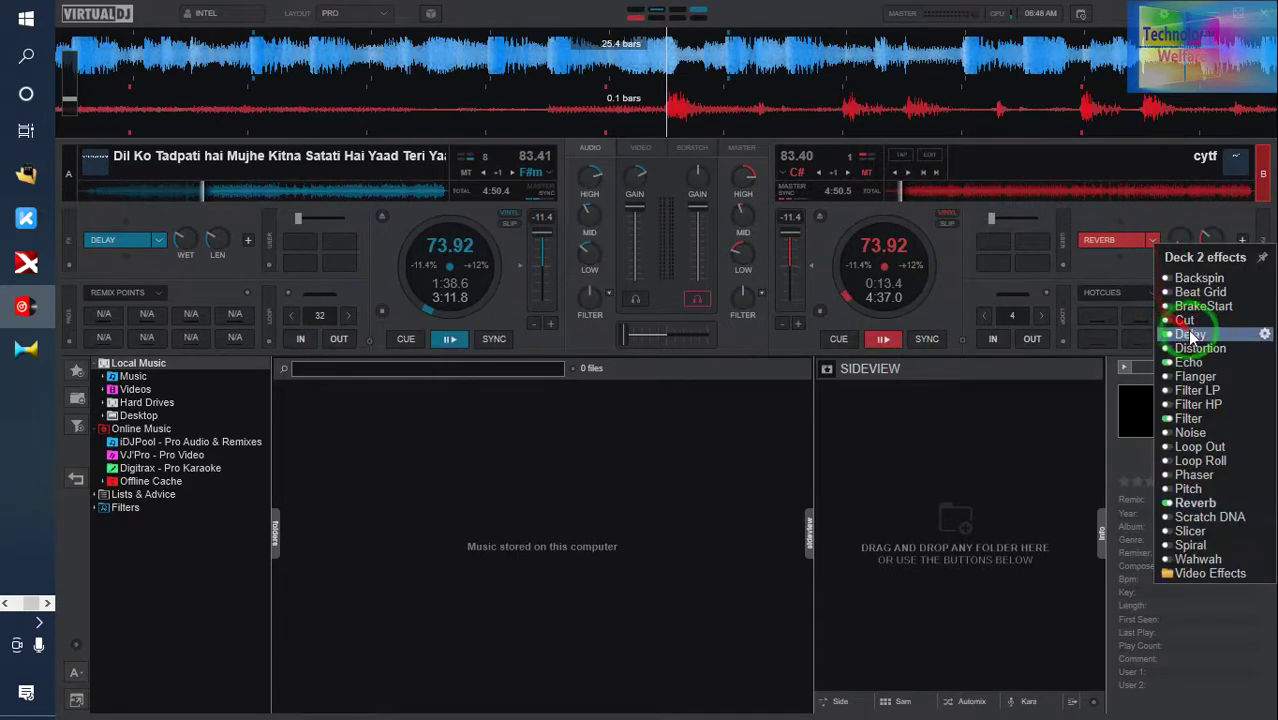
left_click(1172, 310)
mouse_move(1177, 236)
left_mouse_down()
mouse_move(1193, 283)
mouse_move(1060, 256)
left_mouse_up()
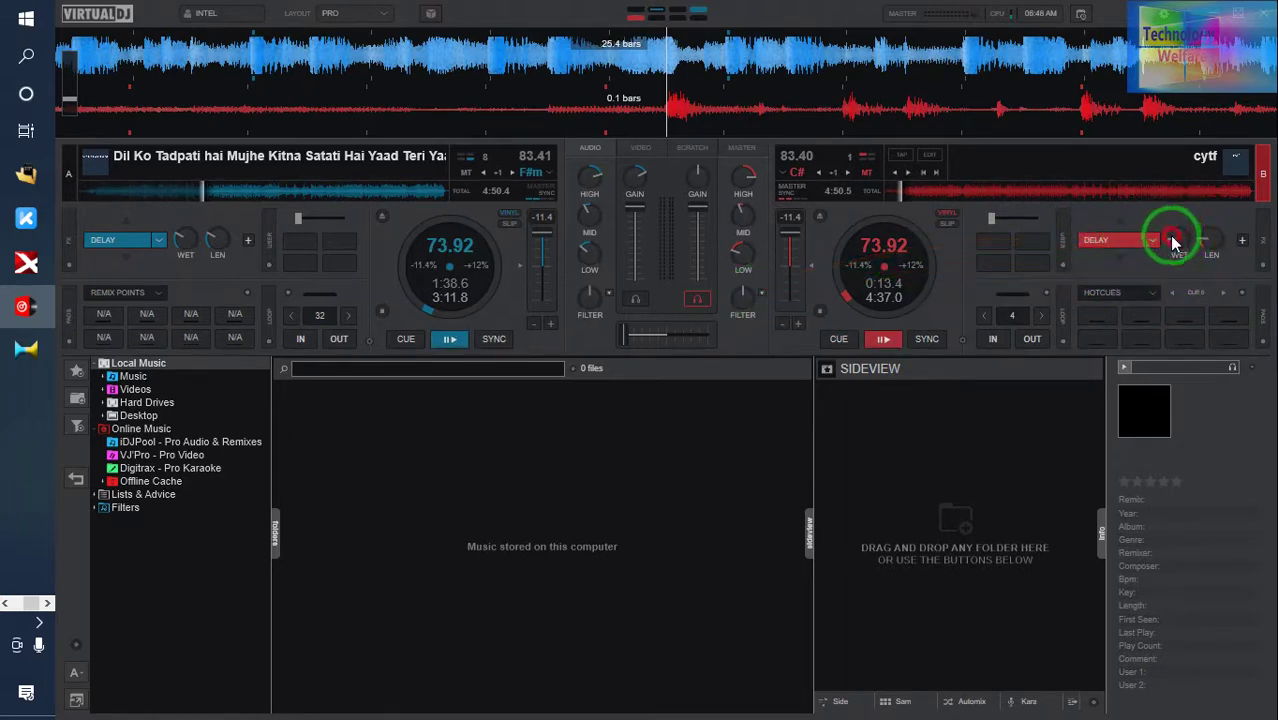
left_click_drag(1171, 235, 1174, 234)
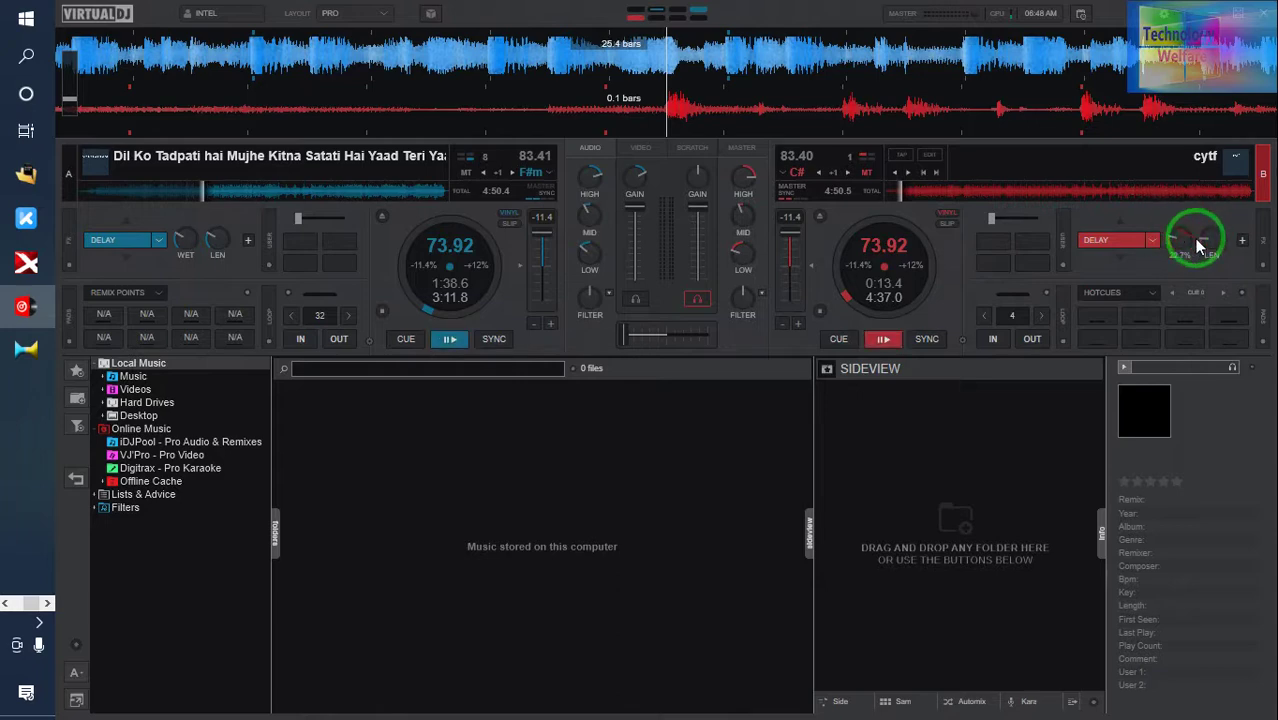
Adjust the delay length and push the crossfader fully to deck B
left_click(1200, 238)
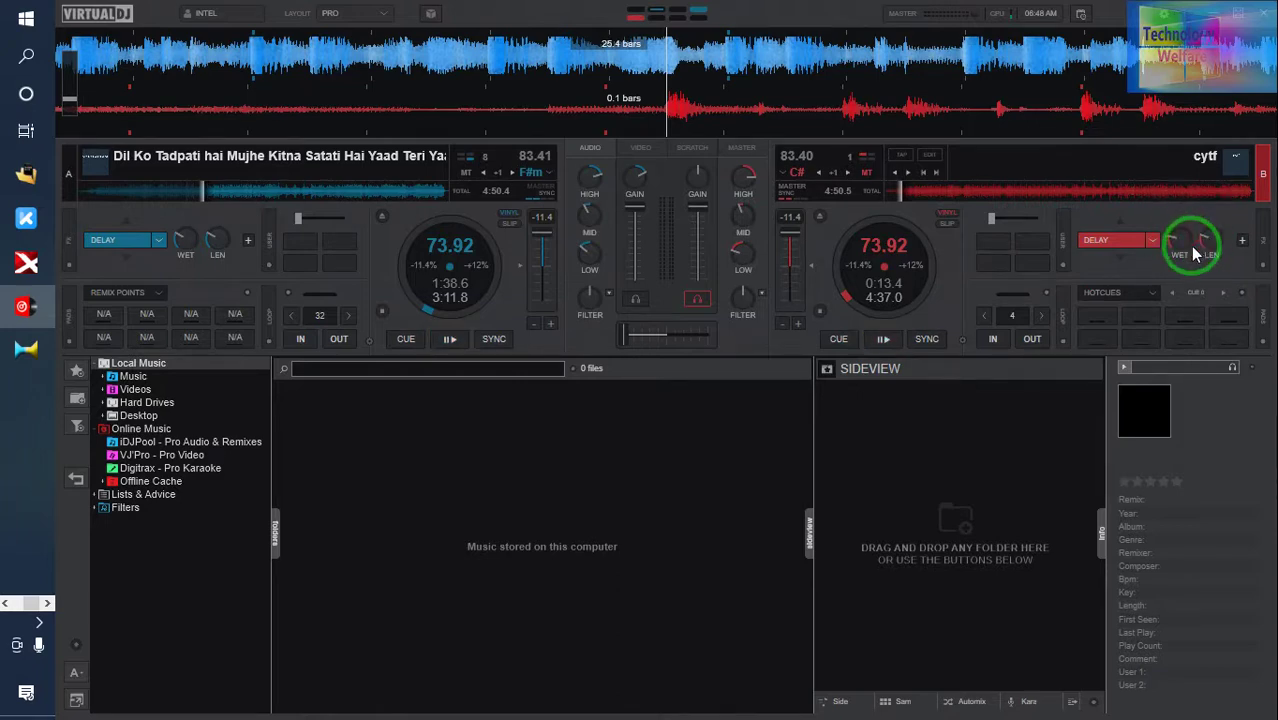
left_click(1170, 238)
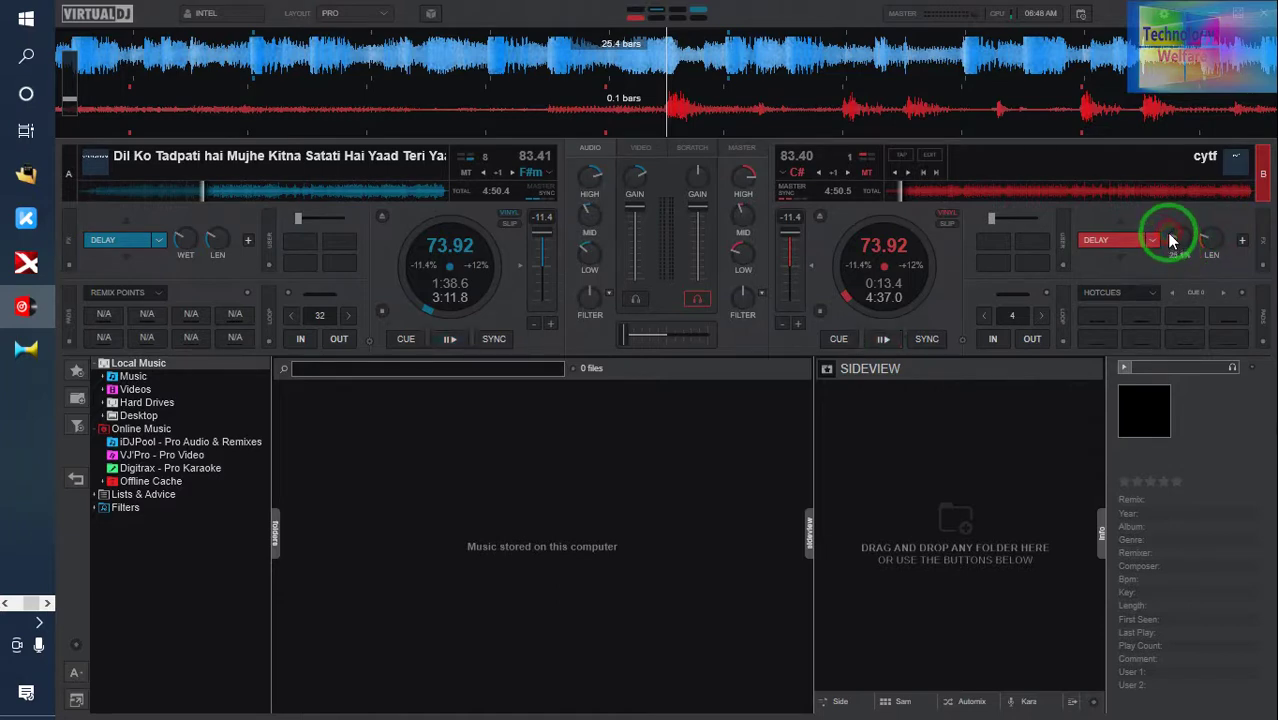
mouse_move(630, 335)
left_click(706, 338)
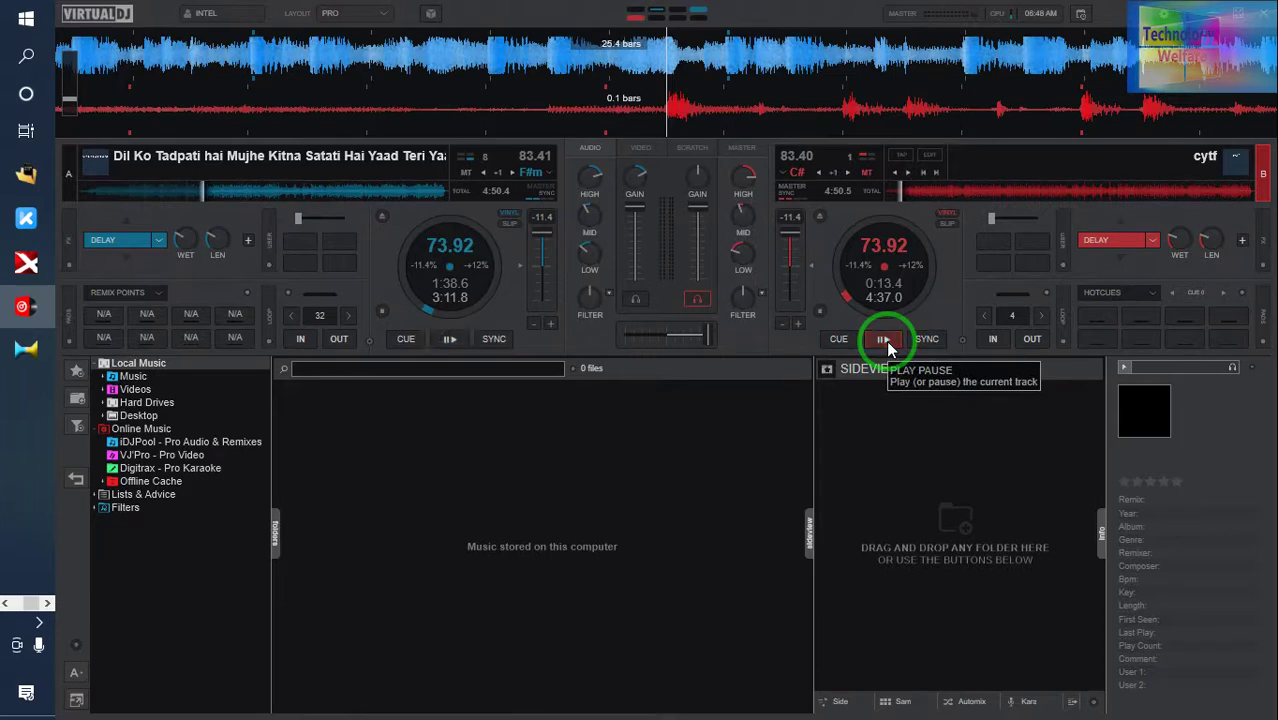
Play deck B, lower the Windows volume slightly, and readjust deck B's gain
left_click(886, 340)
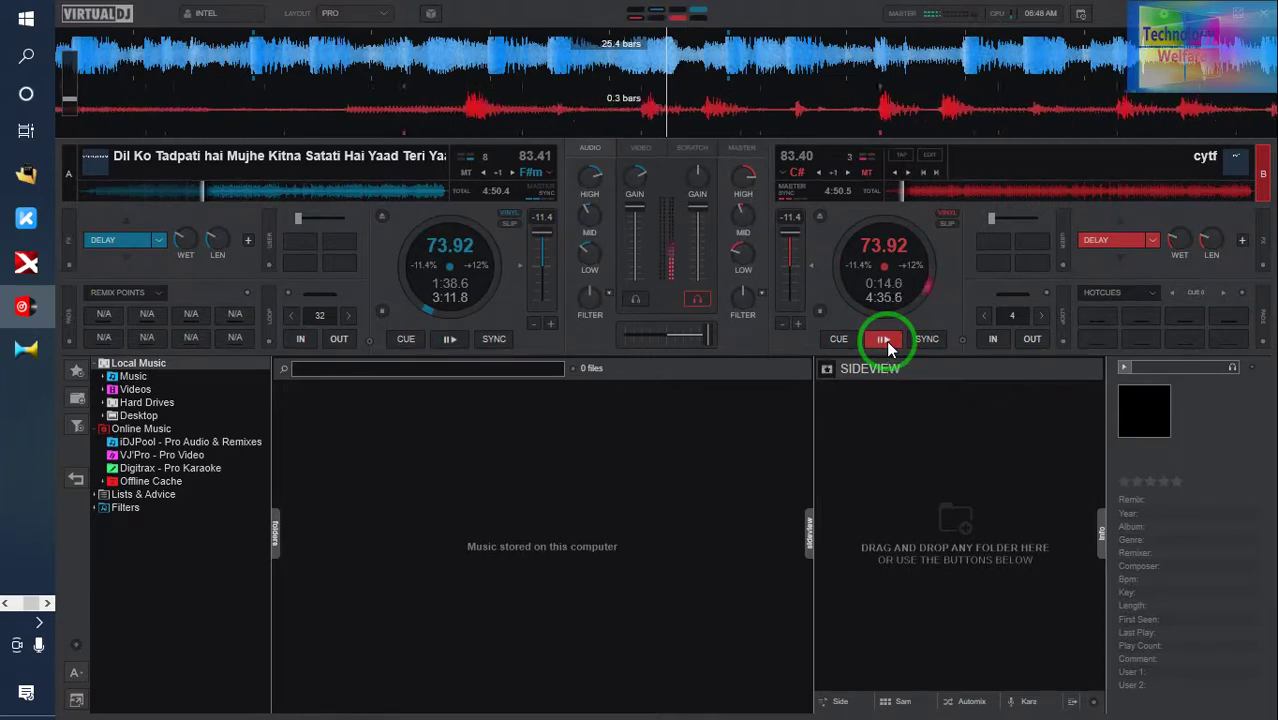
key("XF86AudioRaiseVolume")
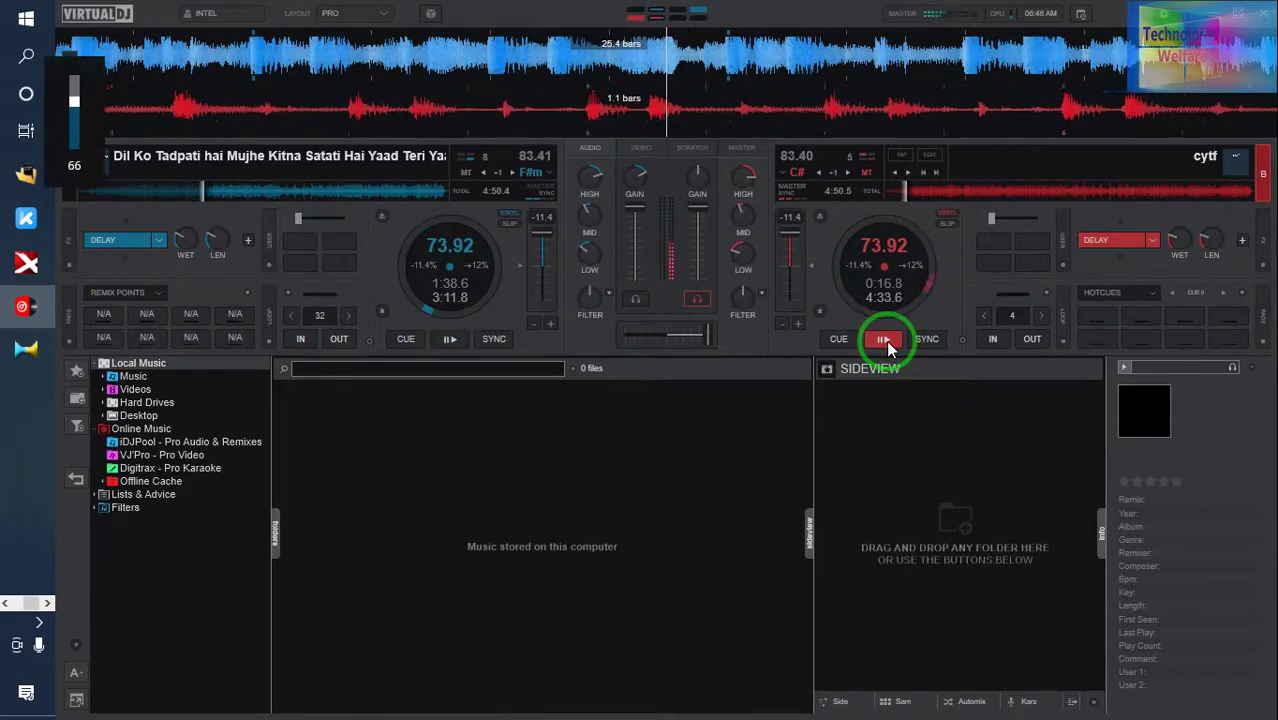
key("XF86AudioLowerVolume")
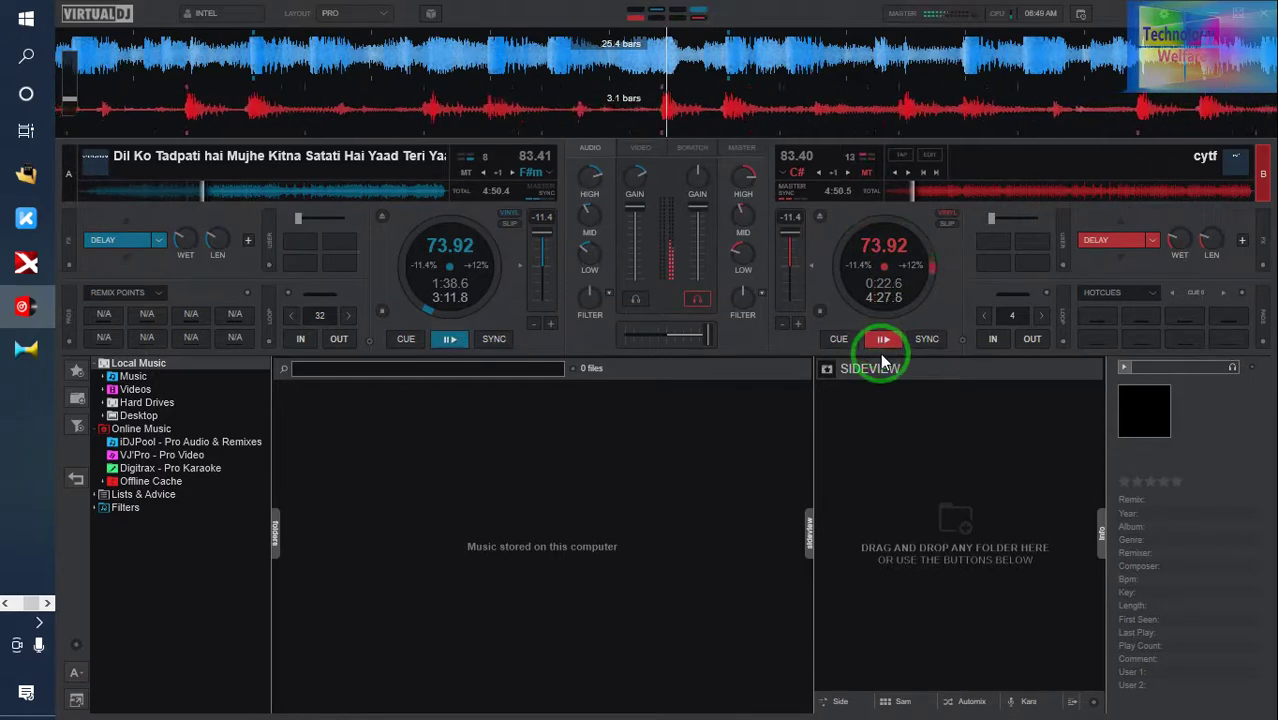
left_click(878, 338)
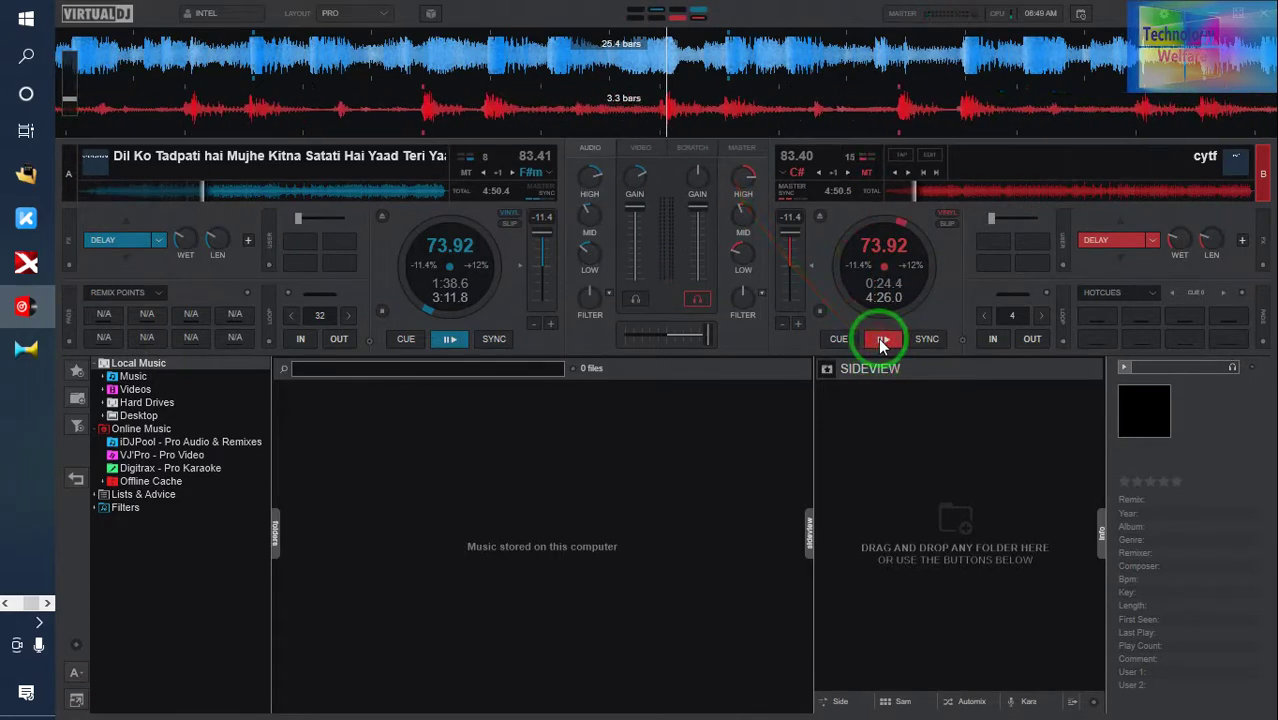
mouse_move(703, 177)
left_mouse_down()
mouse_move(693, 163)
mouse_move(730, 166)
mouse_move(850, 248)
mouse_move(881, 368)
left_mouse_up()
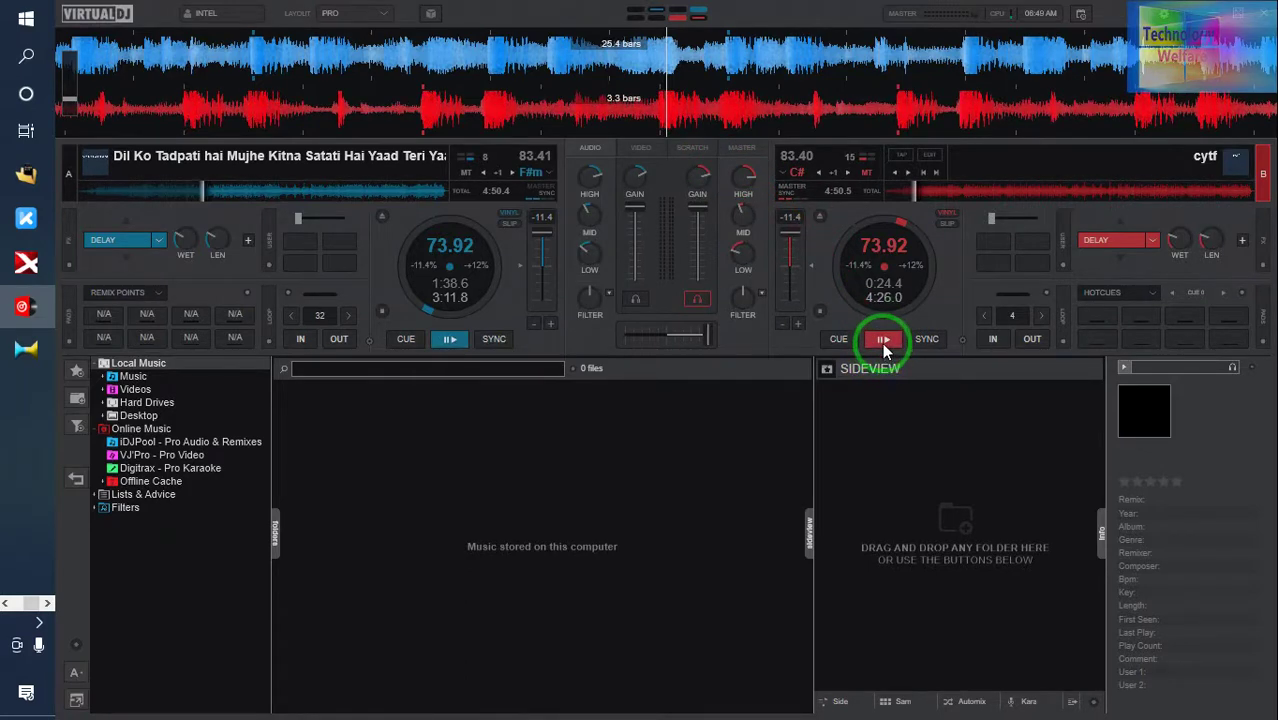
left_click(882, 341)
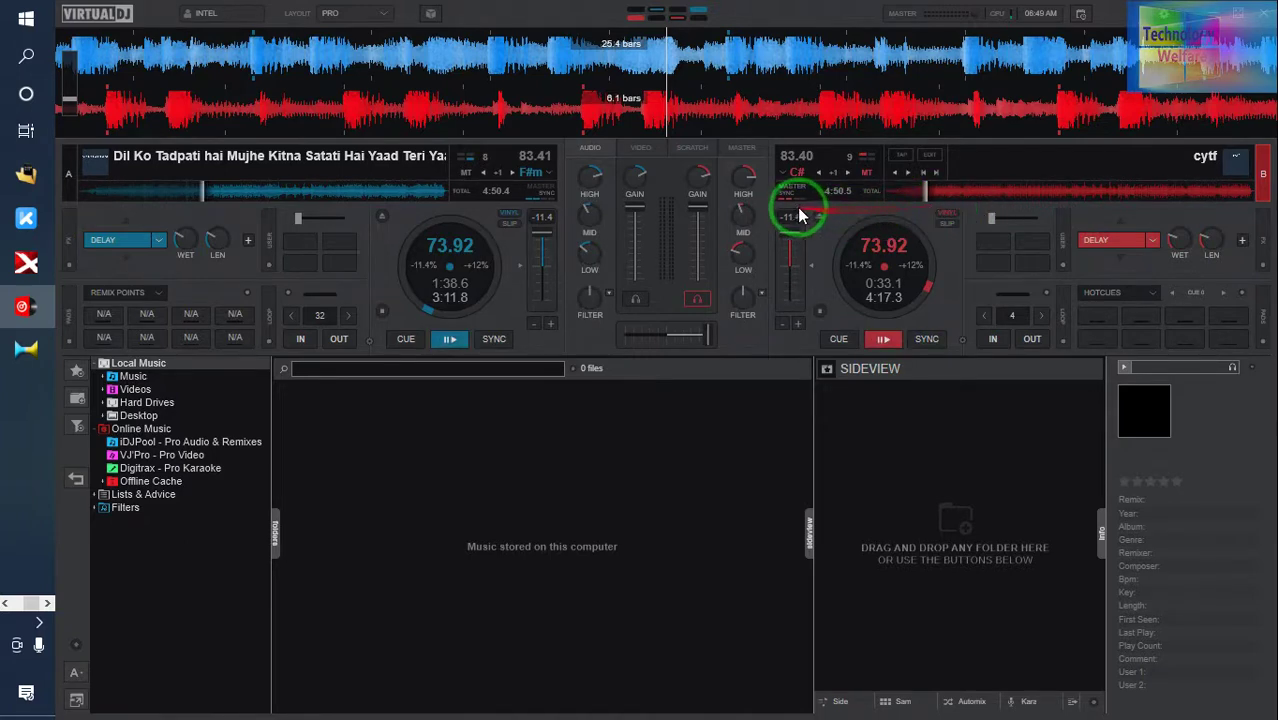
Adjust deck B's HIGH and LOW EQ knobs
left_click_drag(731, 188, 916, 196)
mouse_move(736, 245)
left_mouse_down()
mouse_move(736, 283)
mouse_move(957, 235)
left_mouse_up()
left_click_drag(1025, 210, 1120, 240)
Switch deck B's effect to Filter, tweak its frequency, and jump the track to 1:34
left_click(1150, 240)
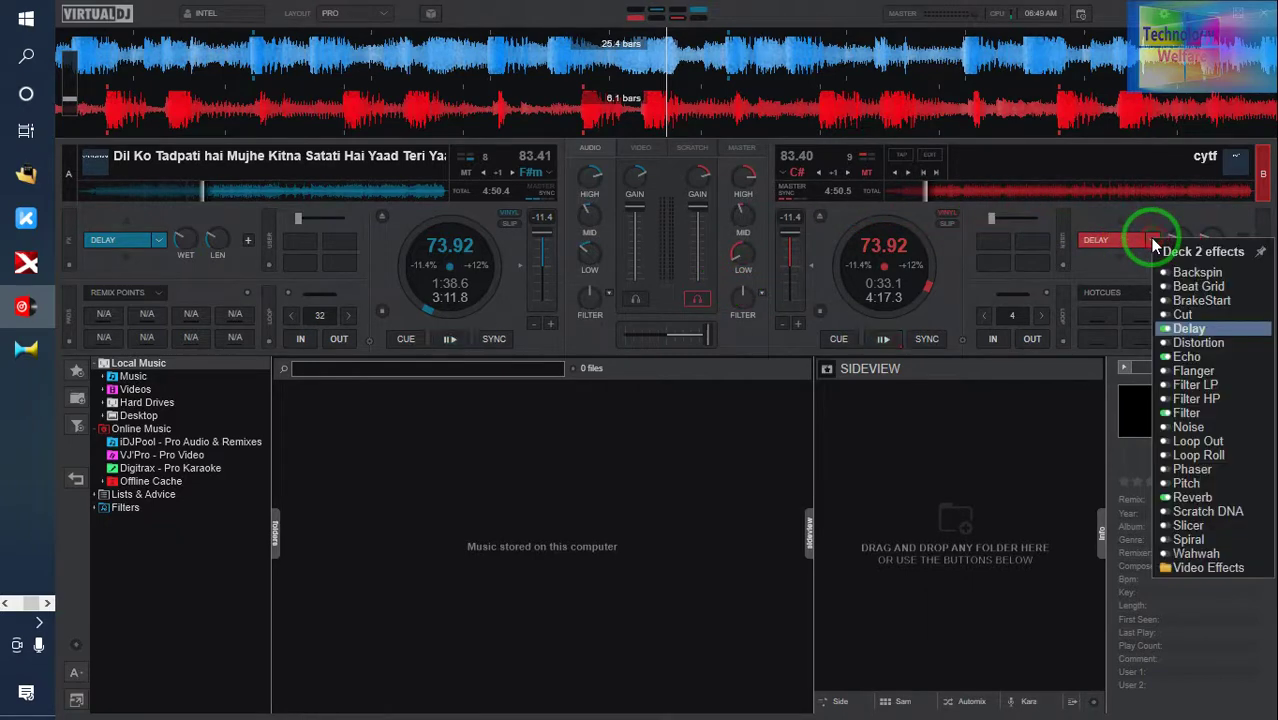
left_click(1167, 412)
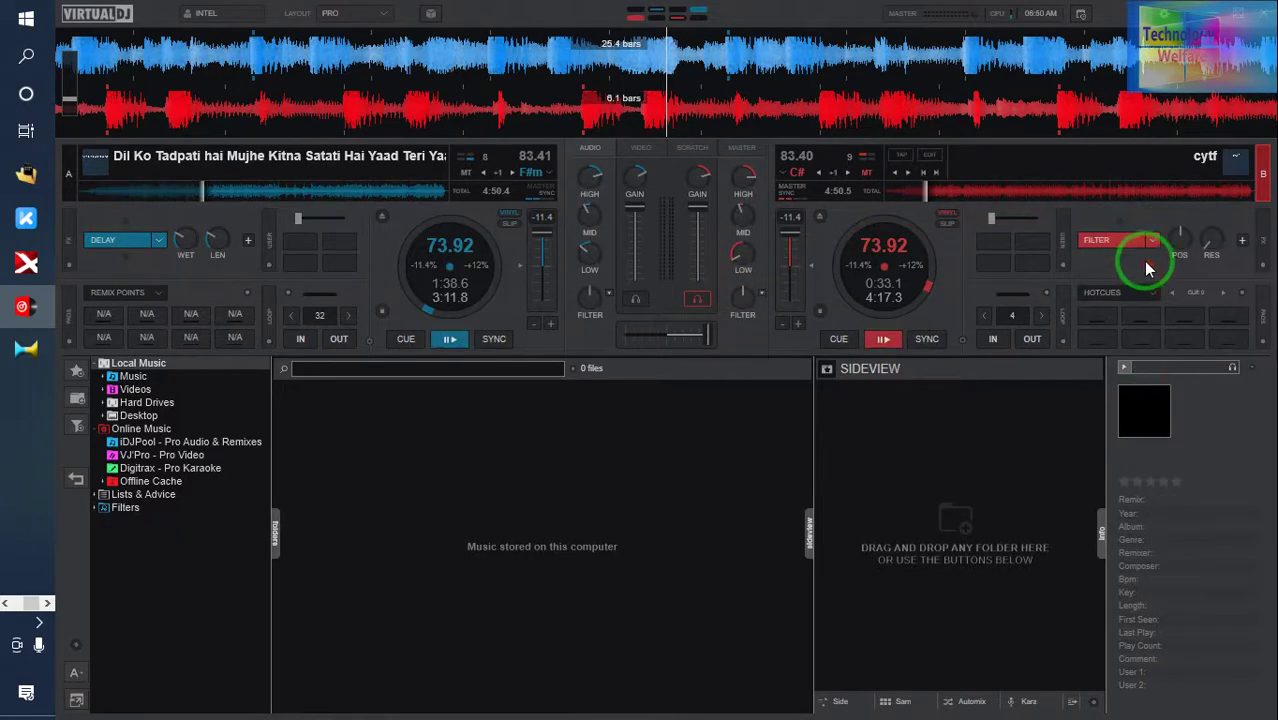
left_click_drag(1176, 257, 1181, 259)
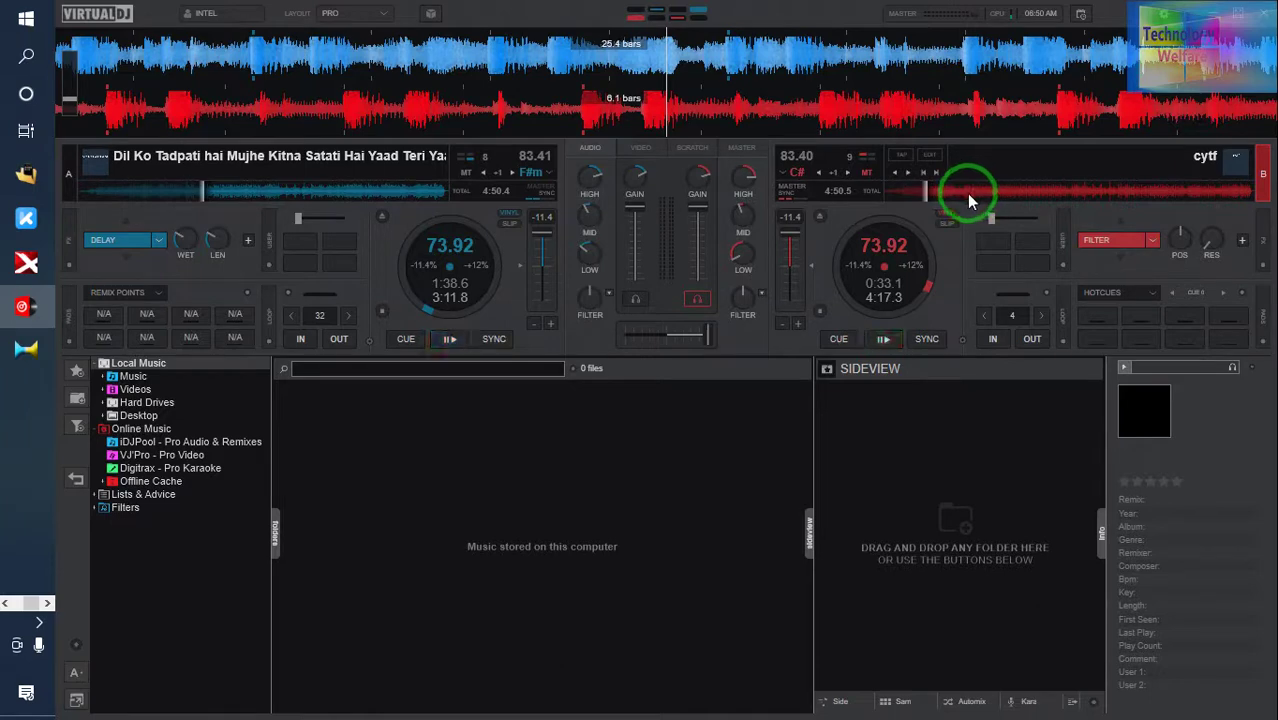
left_click(1006, 198)
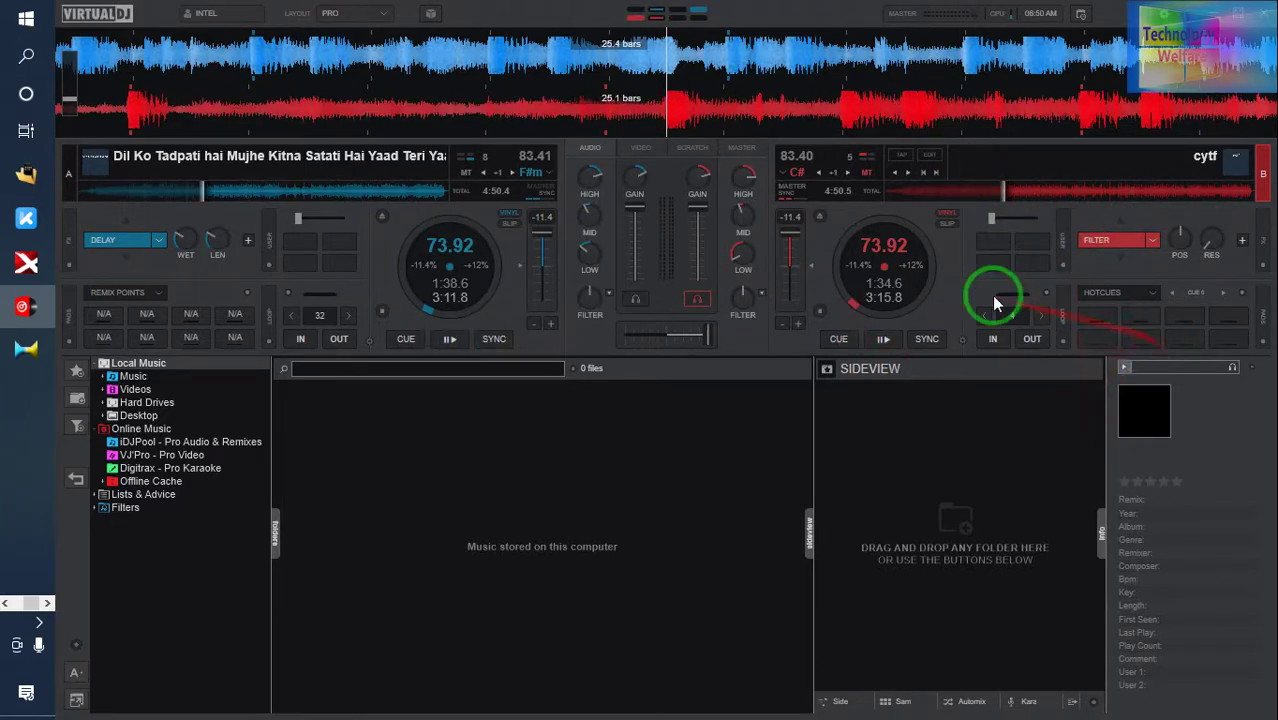
Switch deck B's effect back to Delay and play it from about 1:34
left_click(1155, 243)
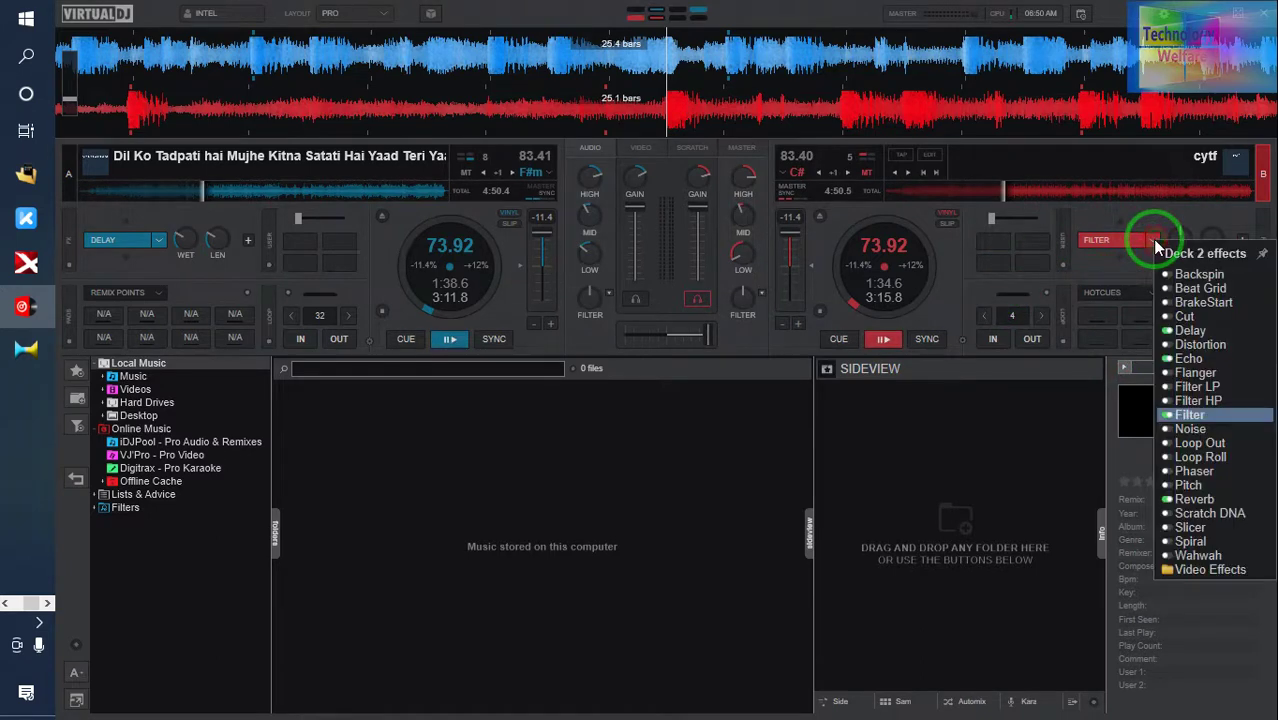
left_click(1183, 331)
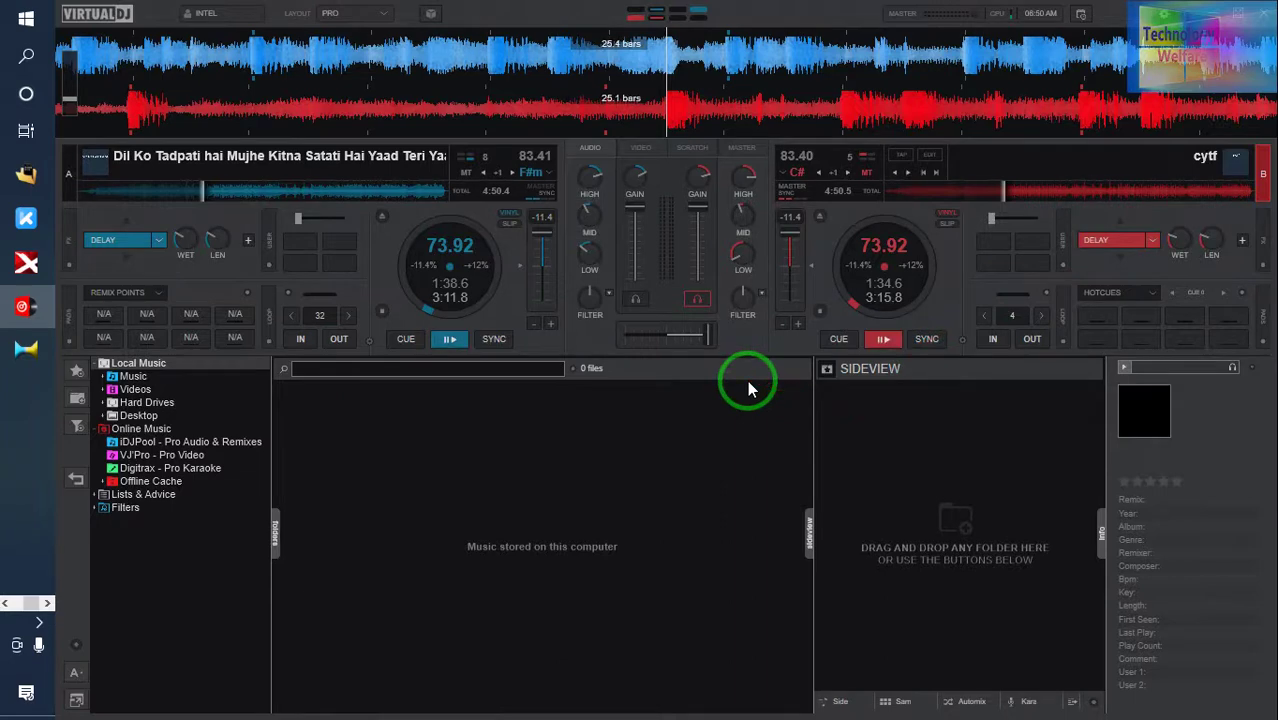
key("space")
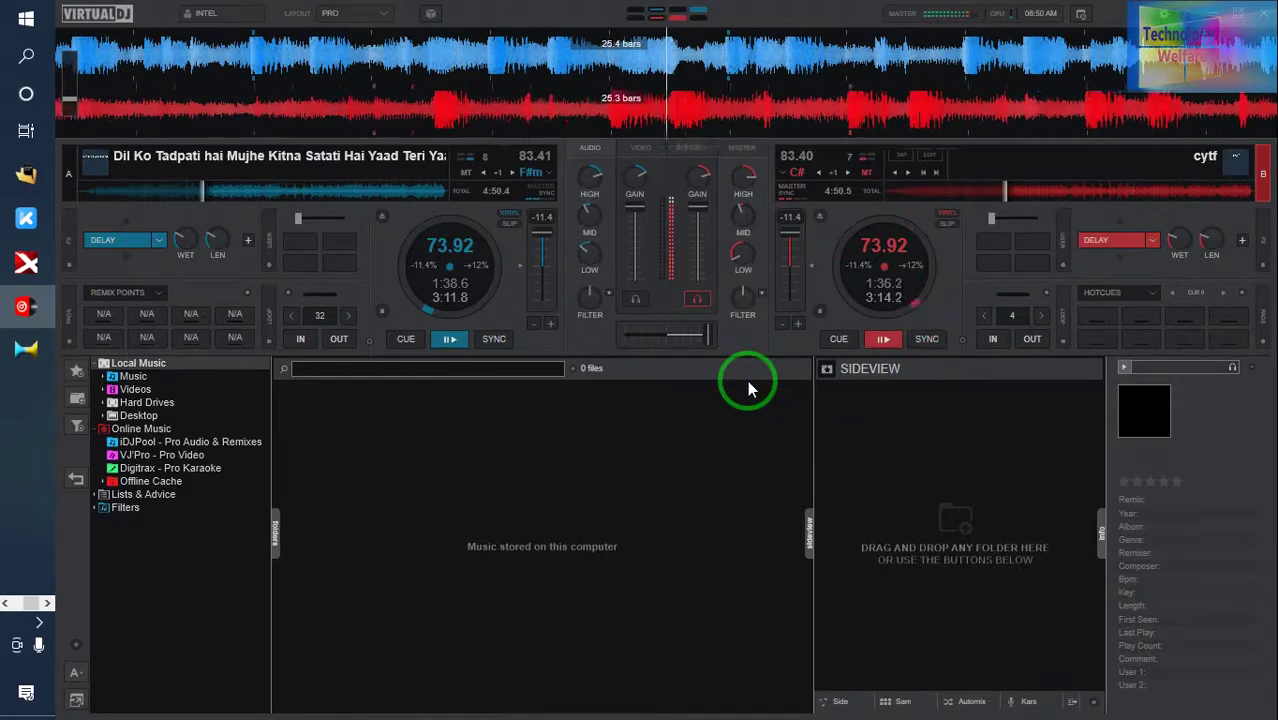
Pause deck B, centre the crossfader, and start deck A playing
left_click(877, 342)
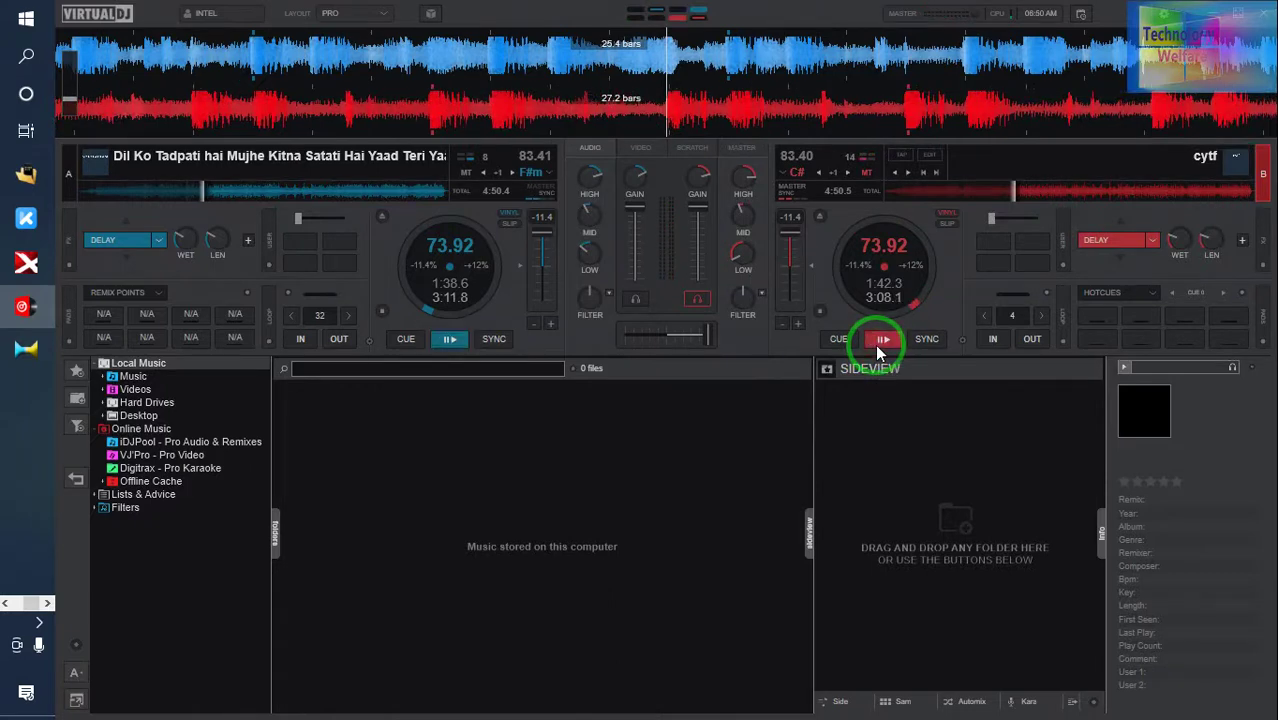
left_click(685, 358)
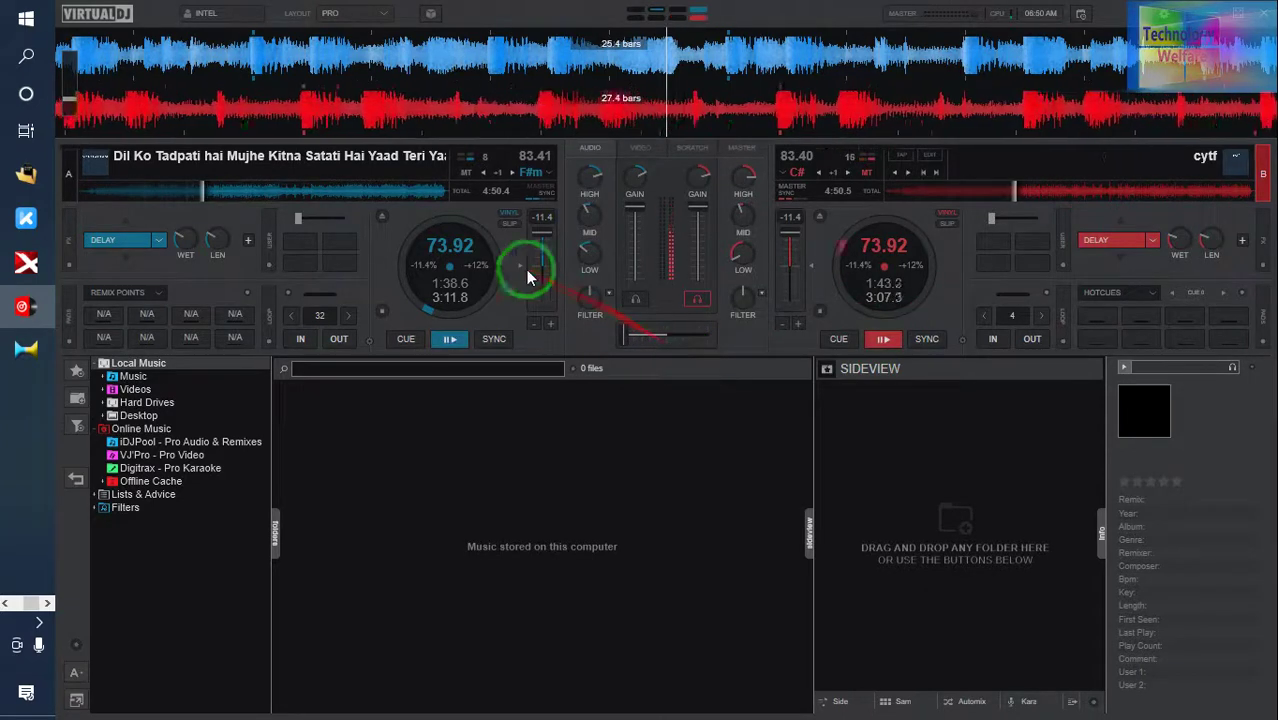
left_click(447, 341)
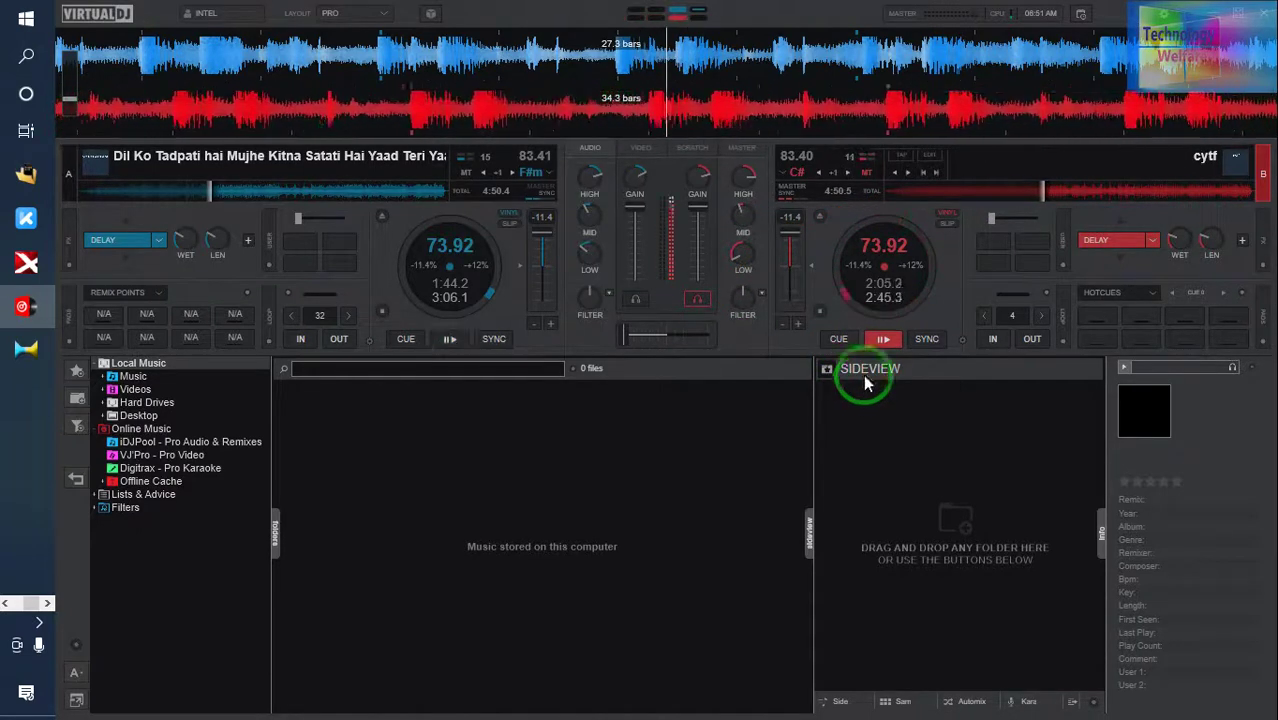
left_click(1080, 13)
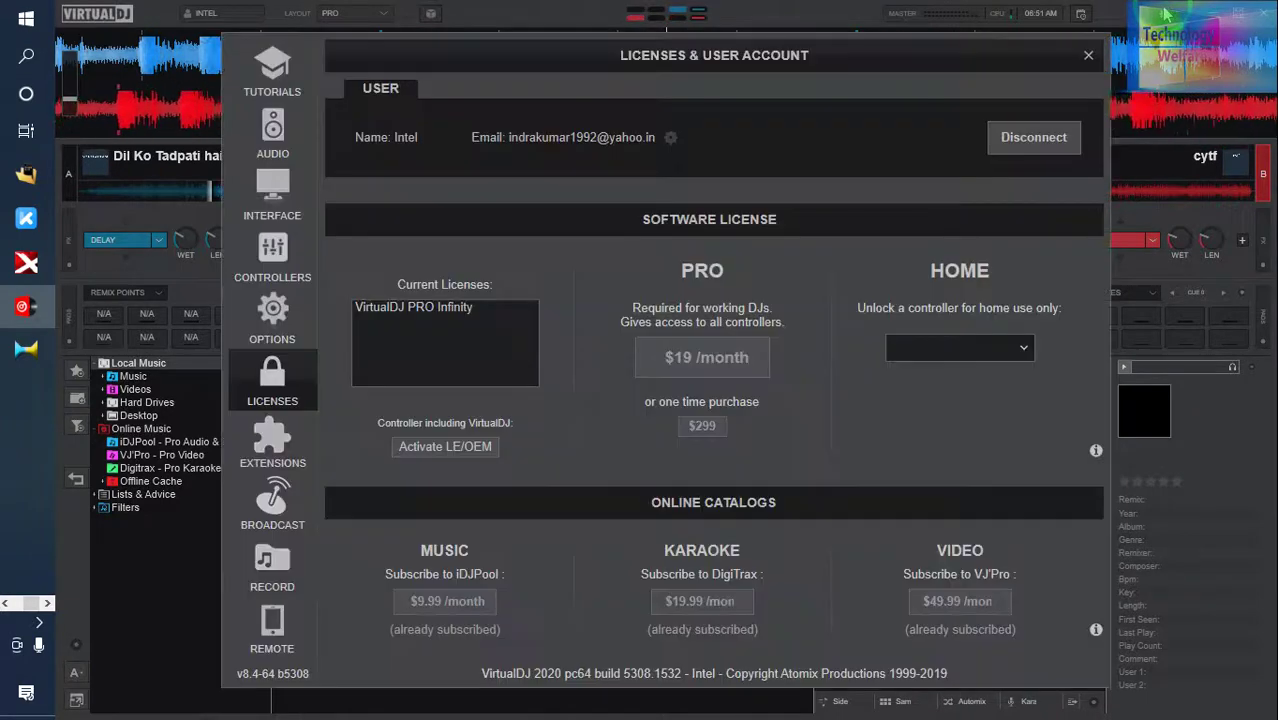
left_click(269, 256)
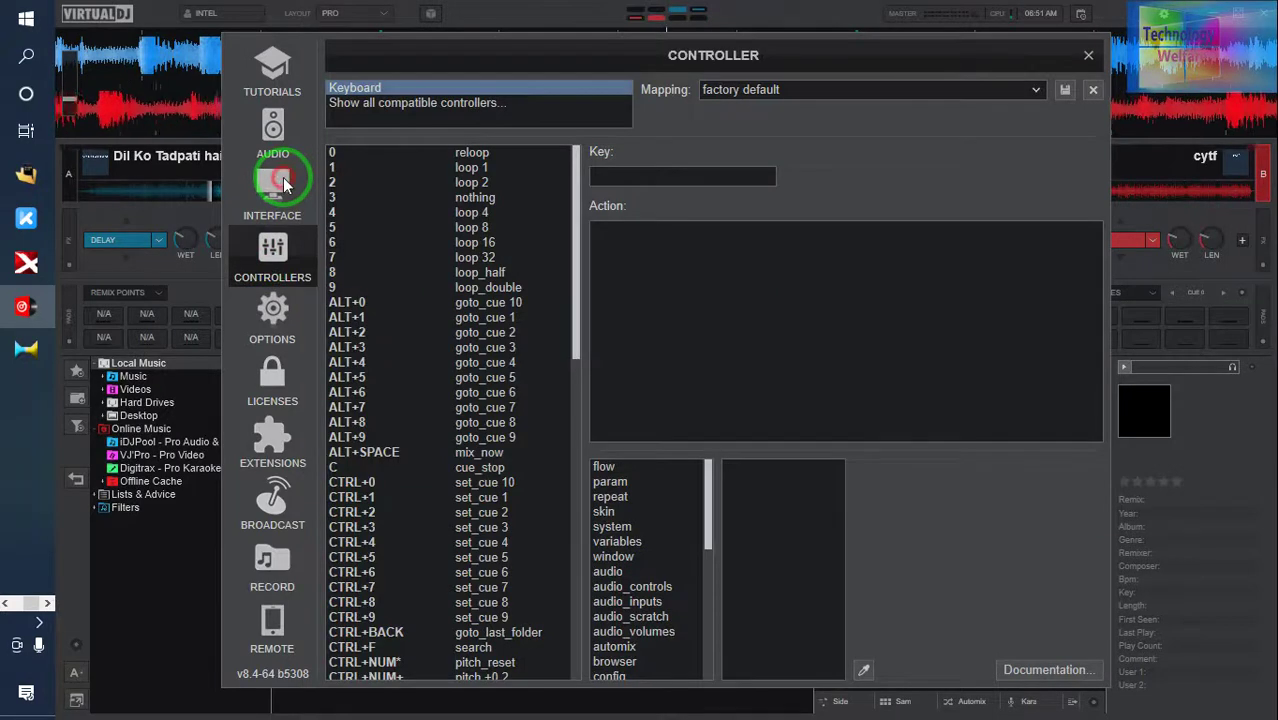
left_click(272, 185)
left_click(280, 150)
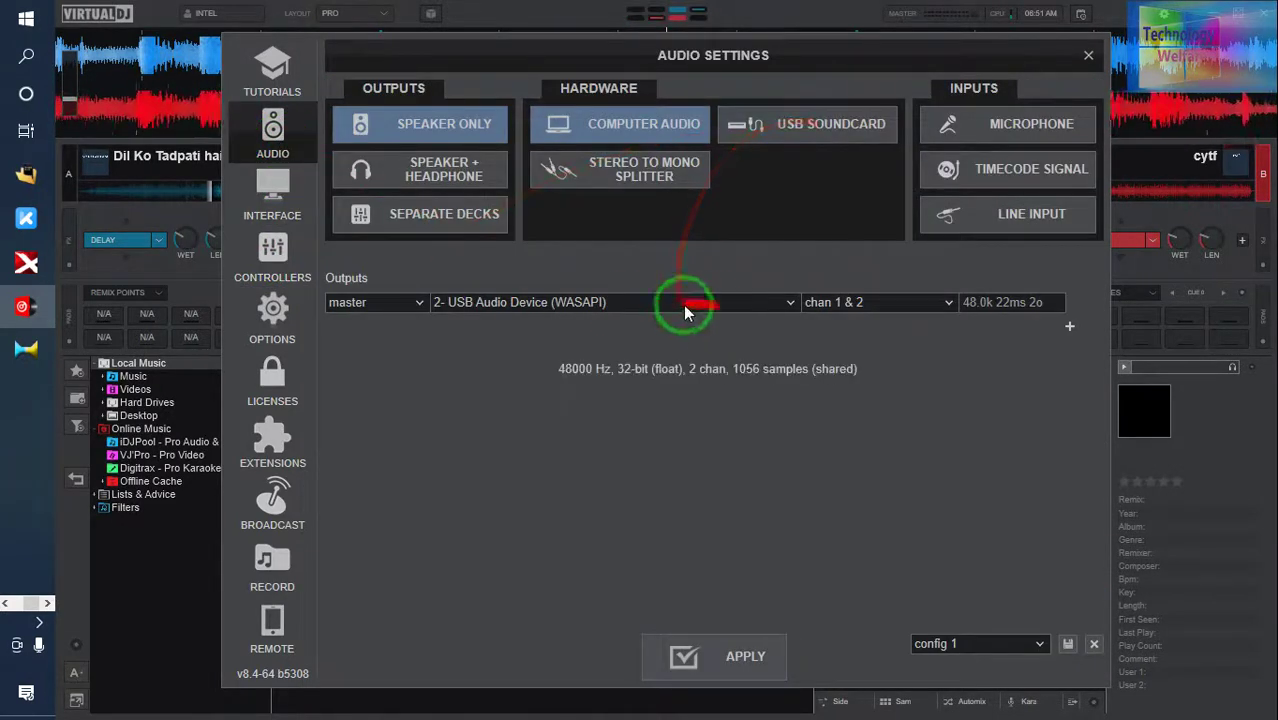
left_click(1089, 57)
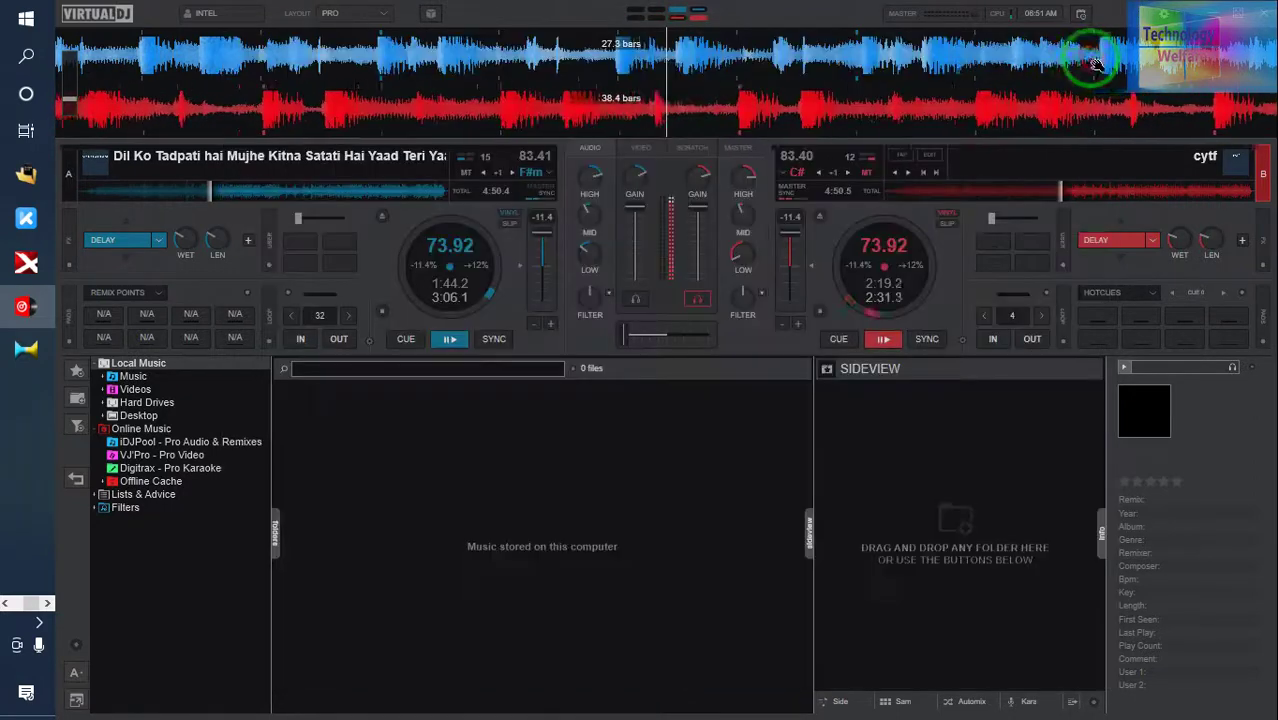